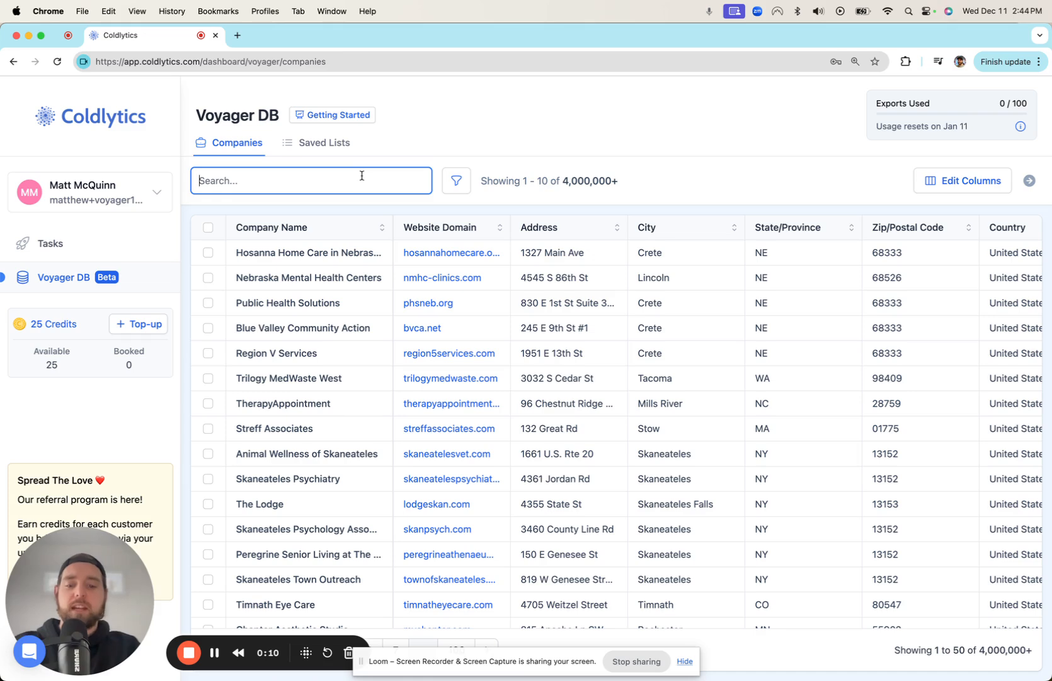
Search the Voyager DB companies for "plumber"
text(plumber)
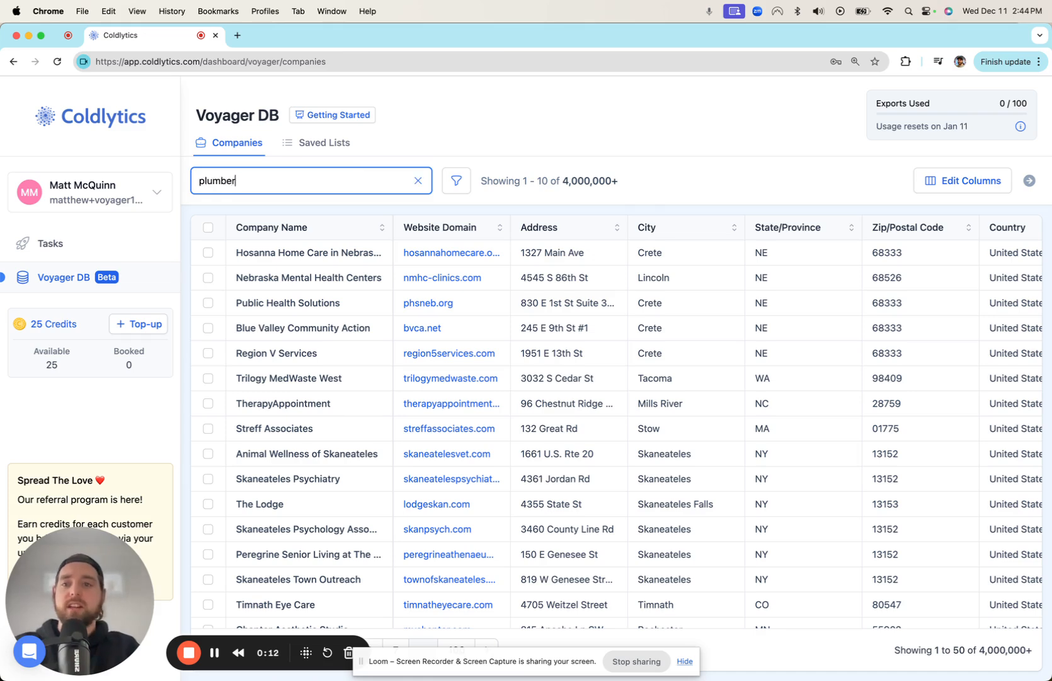
key(Return)
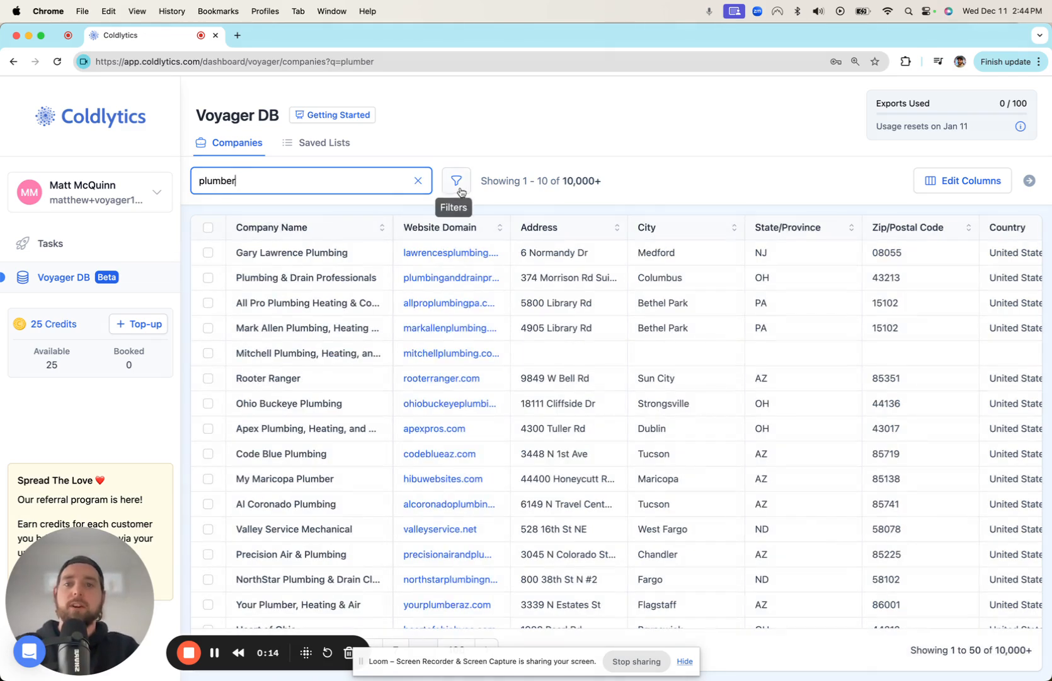
Filter the companies by location to Miami, FL, USA with a 25-mile radius
click(457, 184)
click(831, 162)
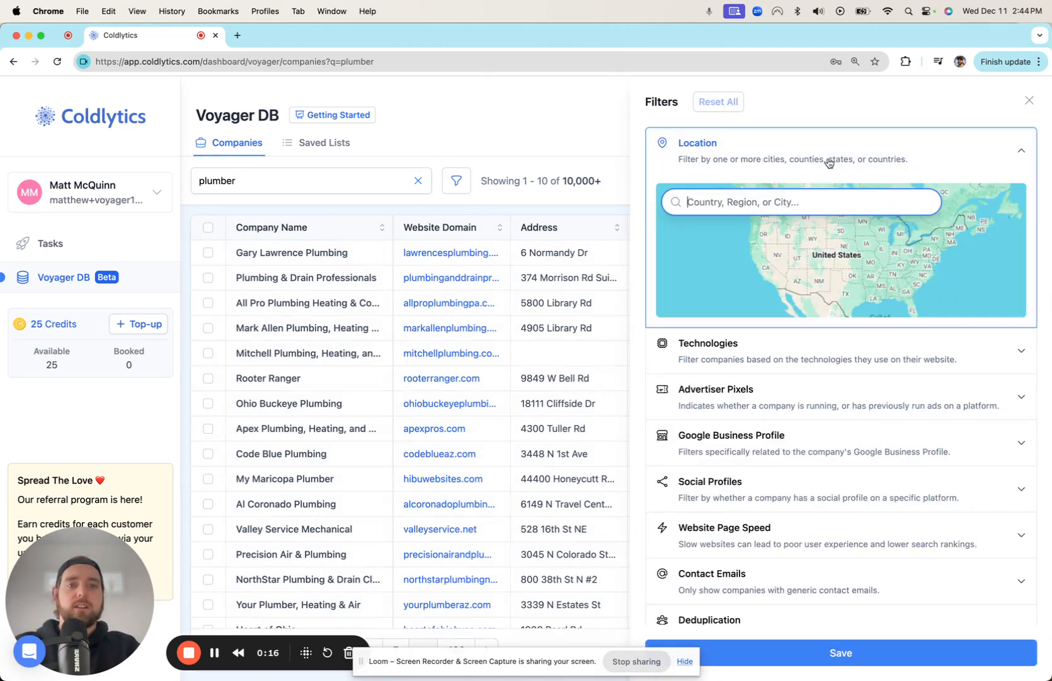
click(808, 193)
text(miami)
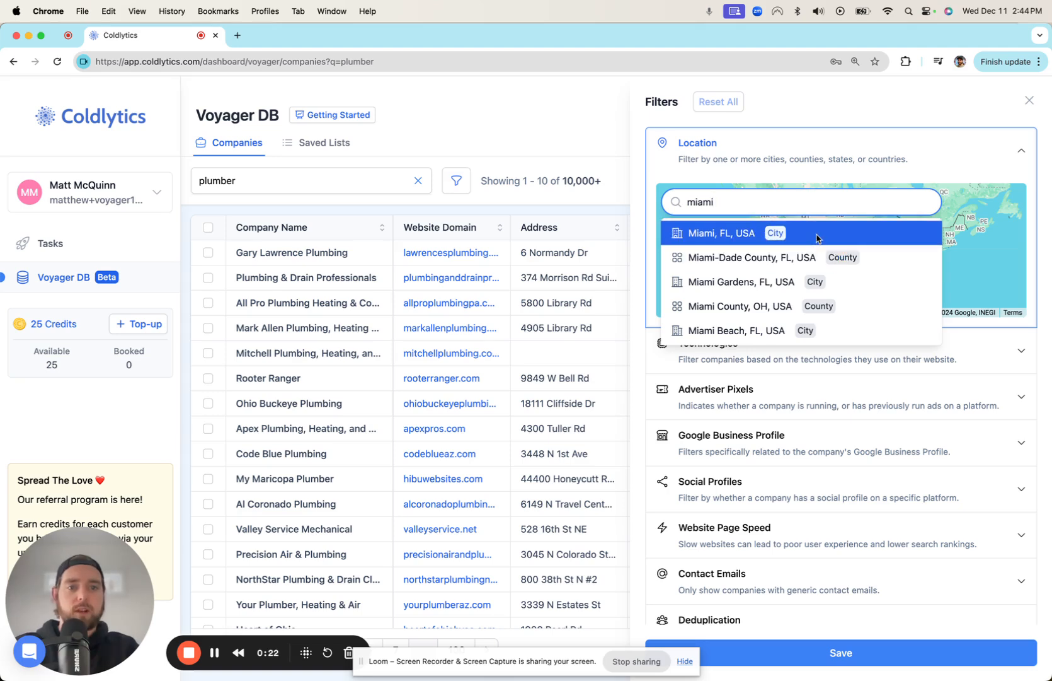
click(818, 238)
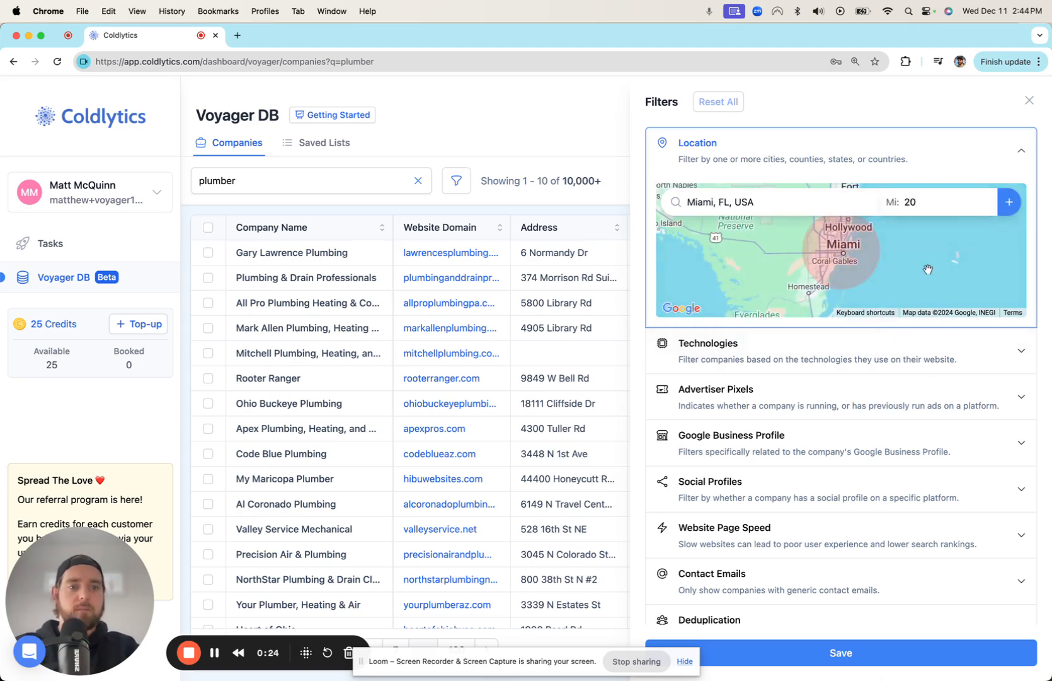
double_click(907, 202)
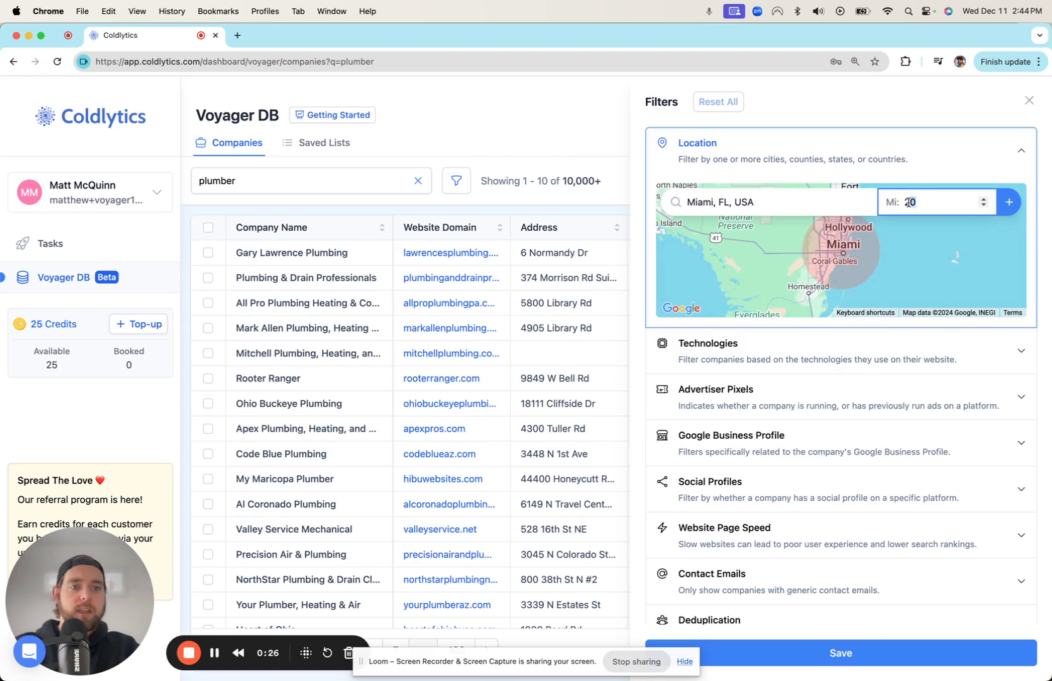
text(25)
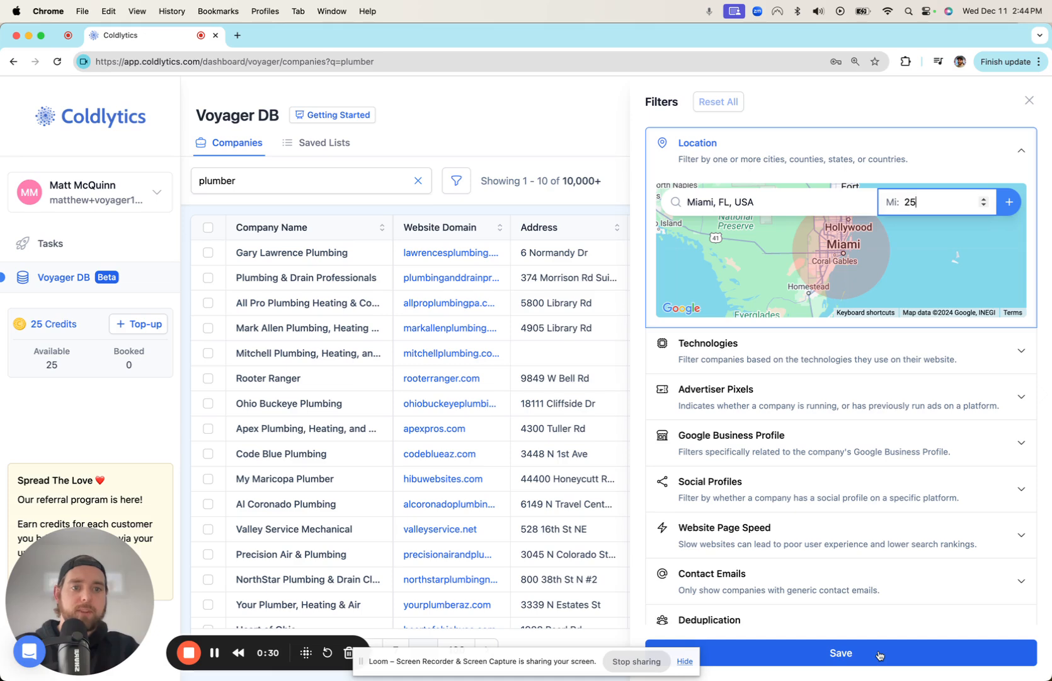
Review the website technologies offered by the Technologies filter without choosing one
click(827, 355)
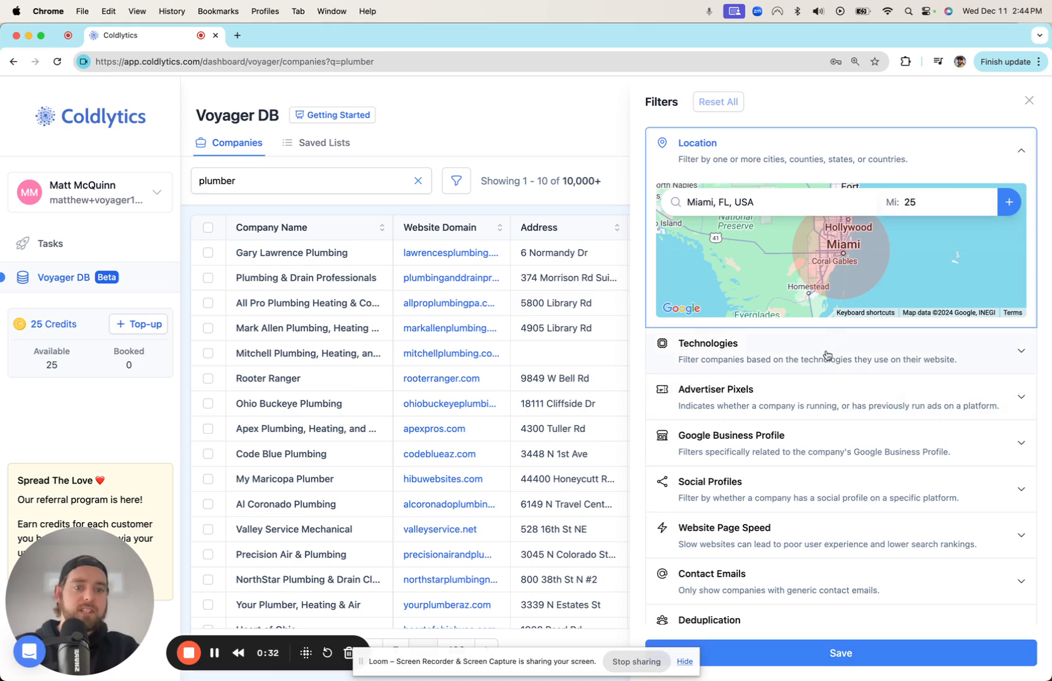
click(826, 410)
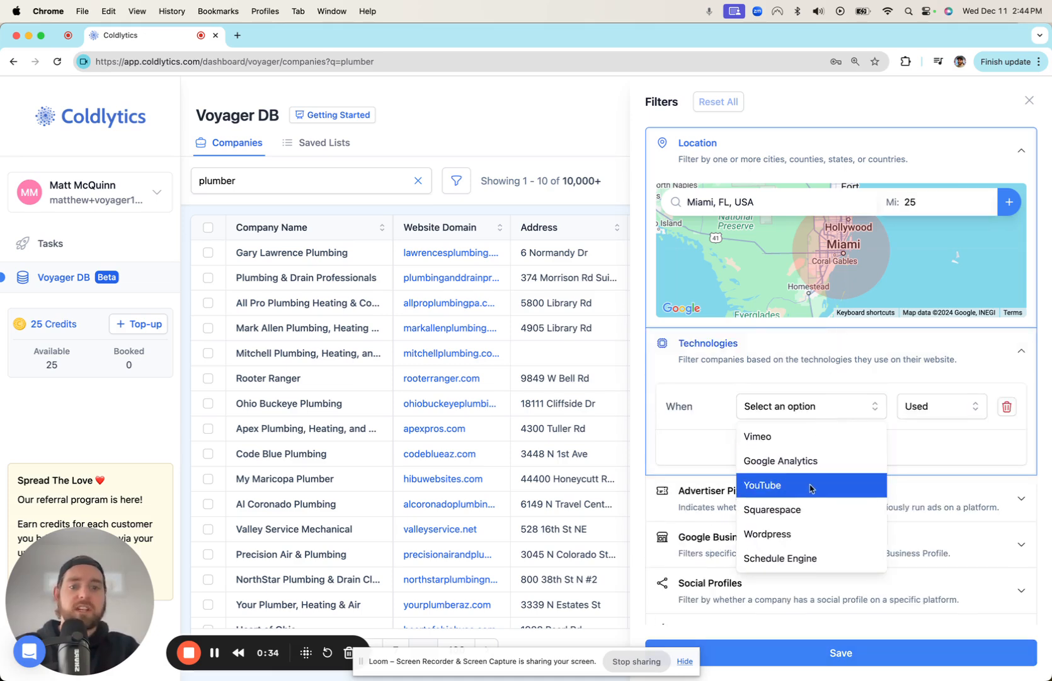
scroll(810, 490, down, 4)
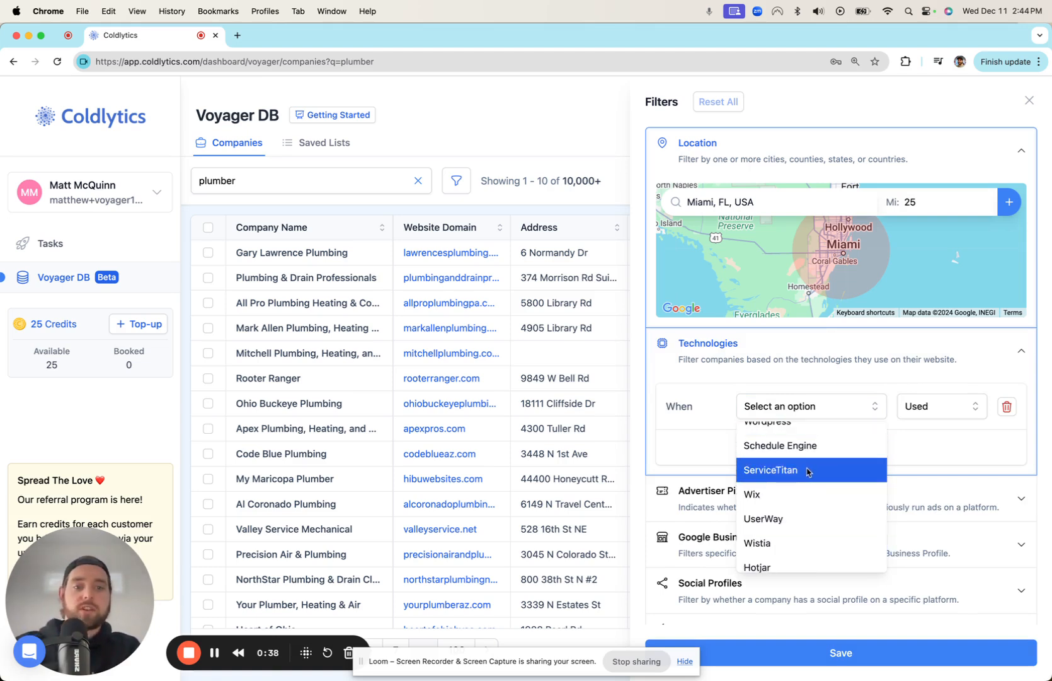
scroll(810, 463, down, 1)
scroll(819, 454, down, 3)
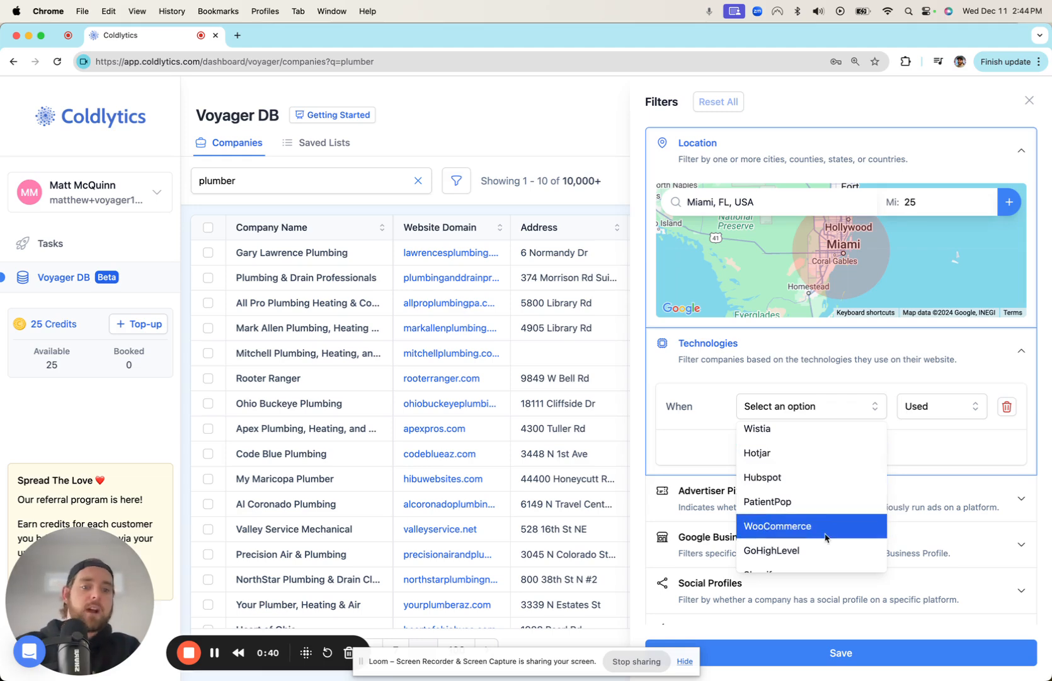
click(731, 373)
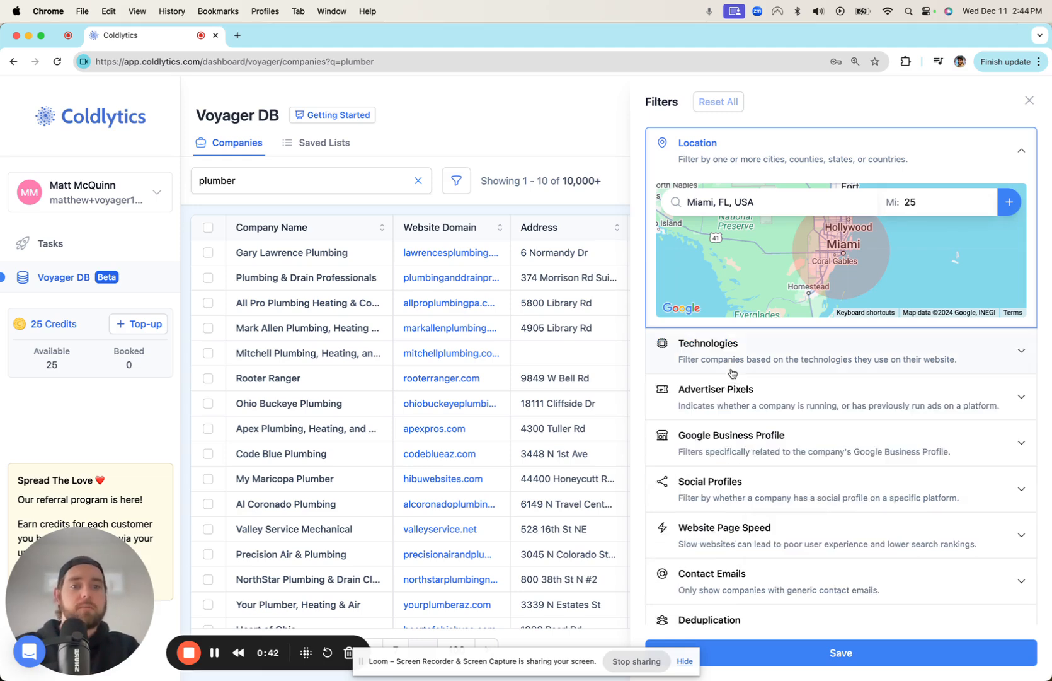
Add an advertiser pixel condition requiring Facebook to be Yes
click(851, 392)
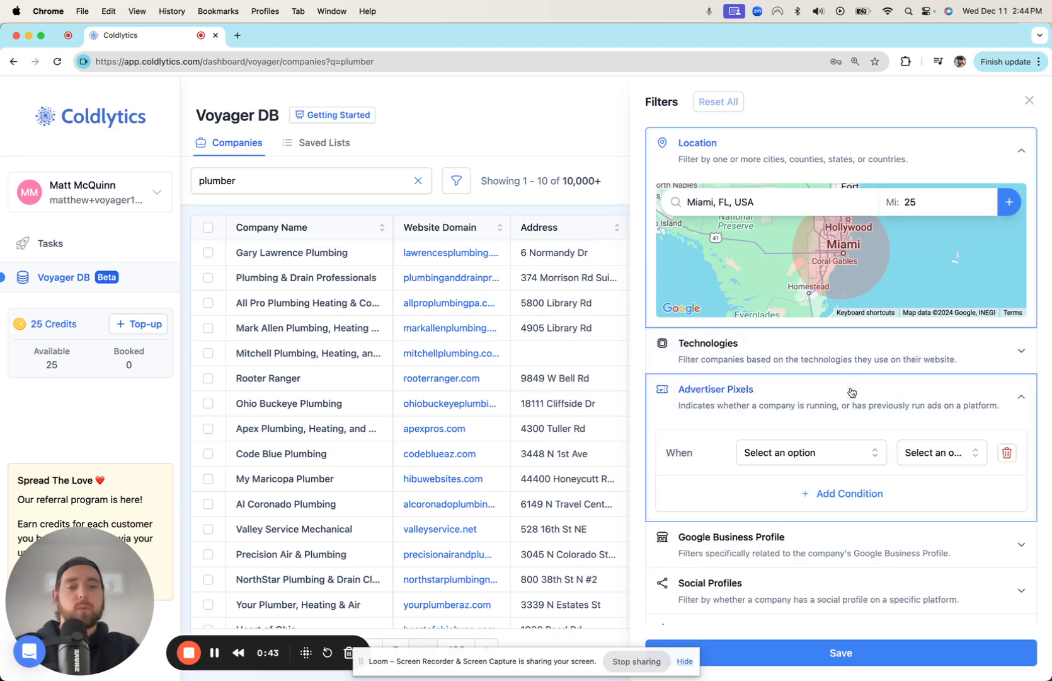
click(825, 459)
click(817, 485)
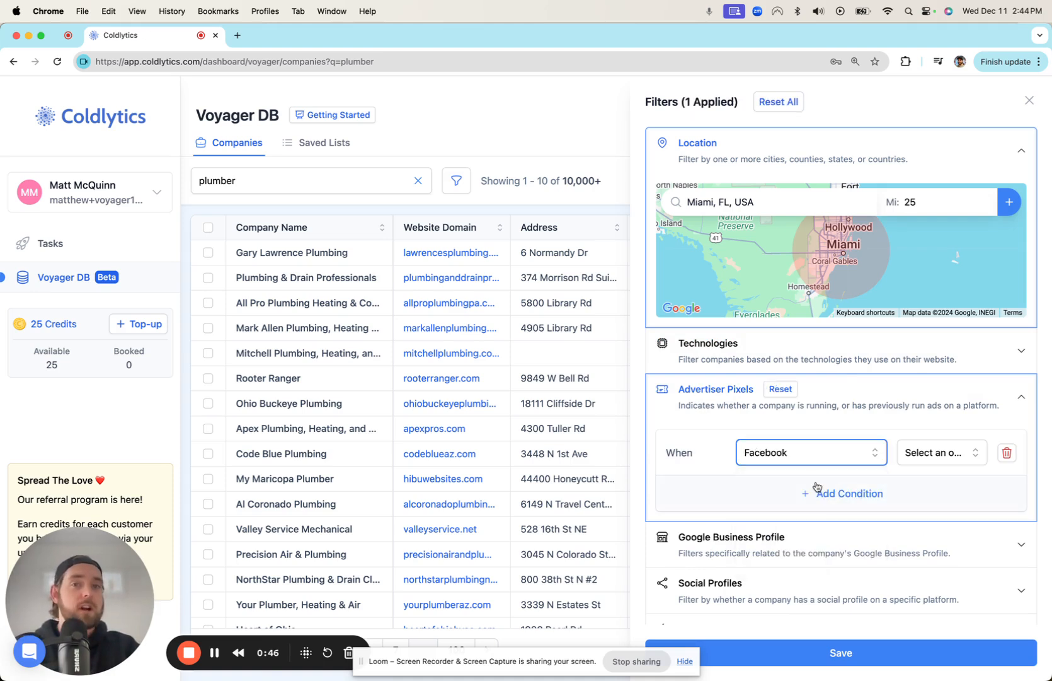
click(933, 459)
click(912, 482)
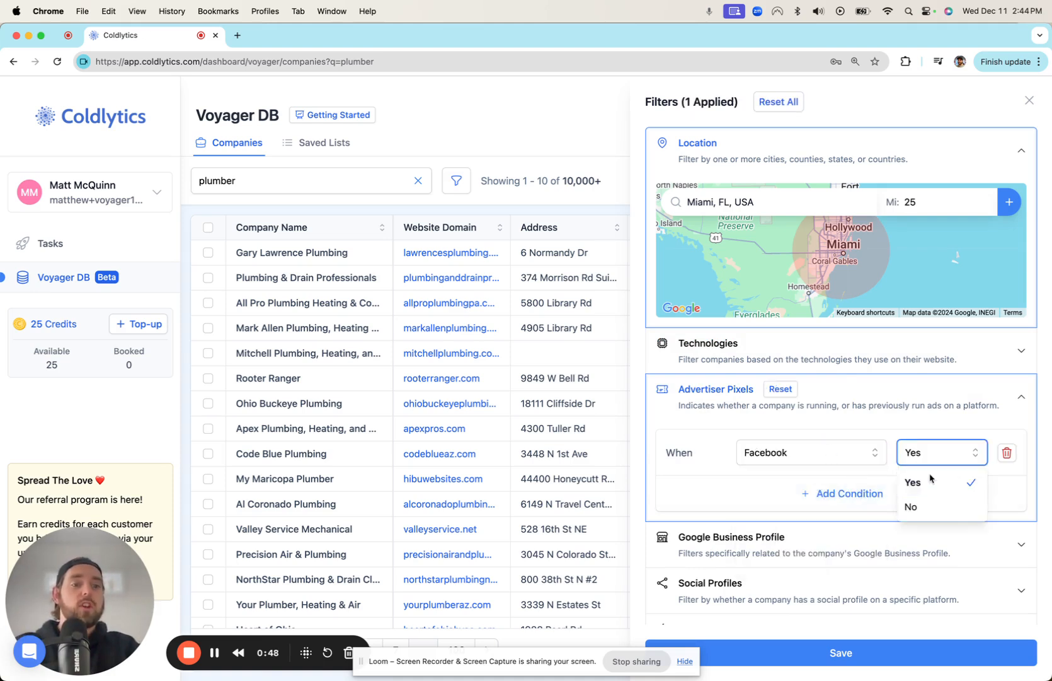
Add an Or condition to the advertiser pixels filter with LinkedIn set to Yes
click(854, 494)
click(702, 498)
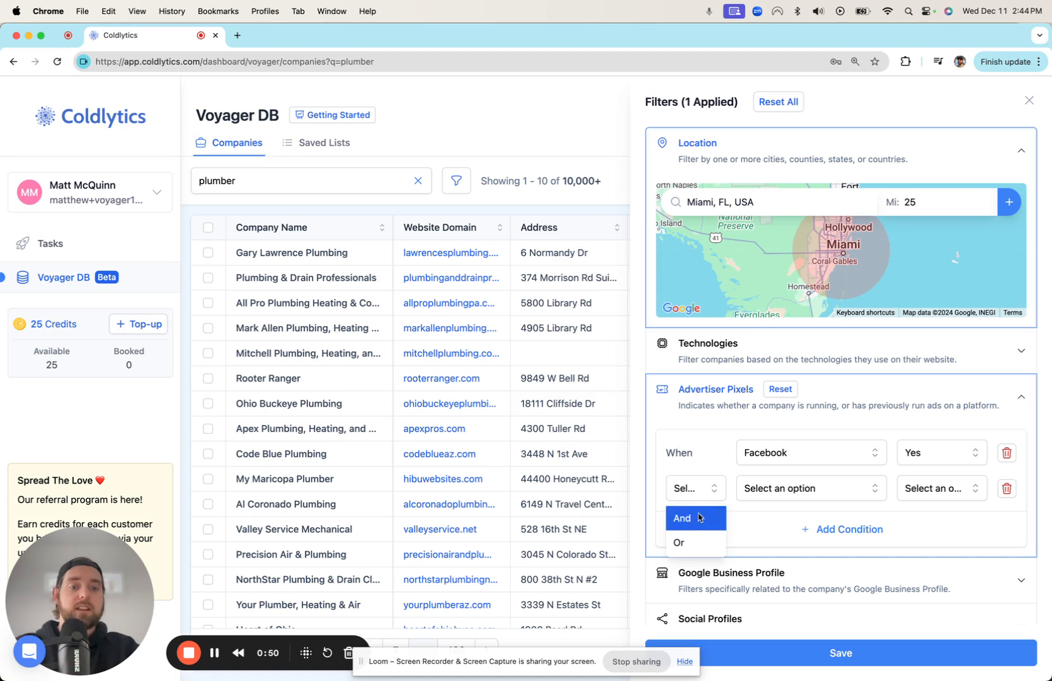
click(699, 536)
click(812, 491)
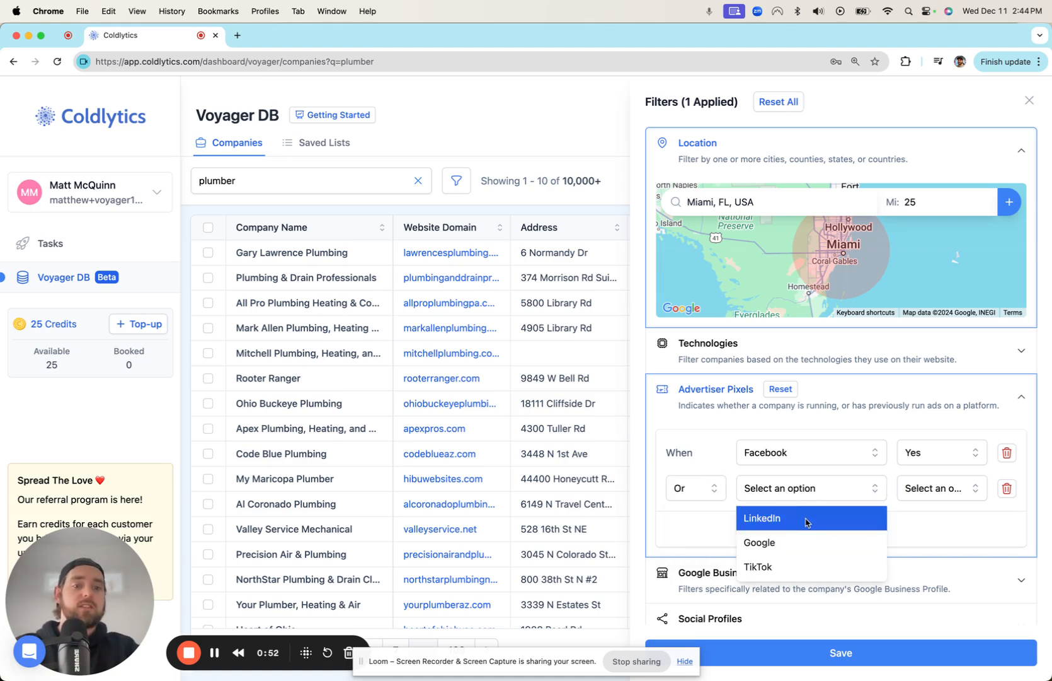
click(809, 518)
click(937, 489)
click(920, 516)
Add a third alternative condition to the advertiser pixels filter with Google set to Yes
click(919, 521)
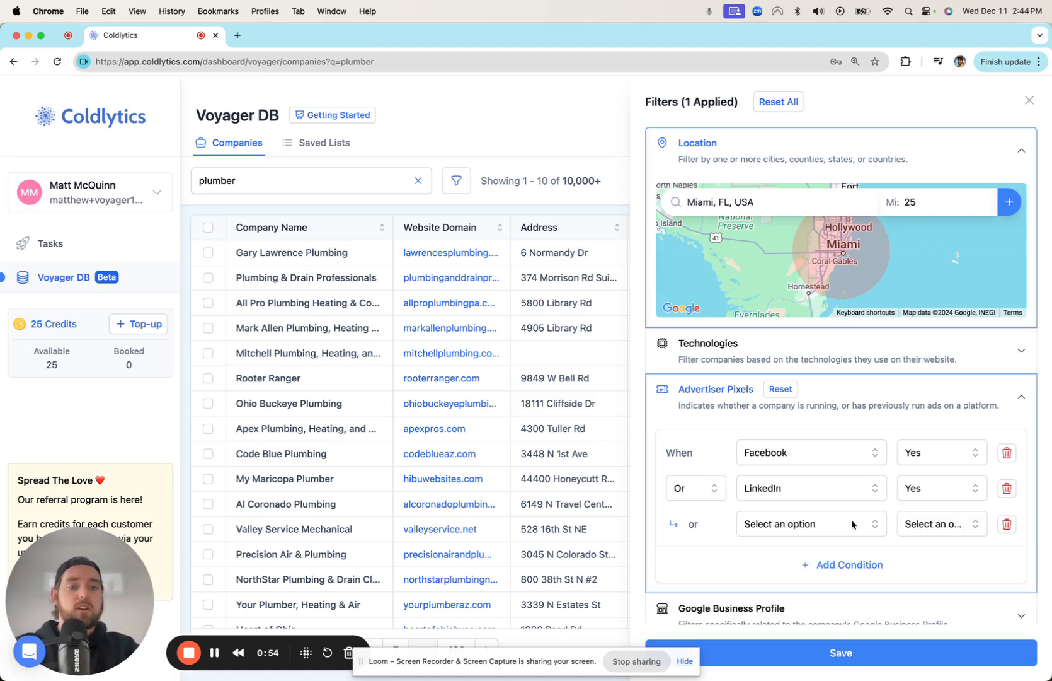
click(814, 533)
click(810, 549)
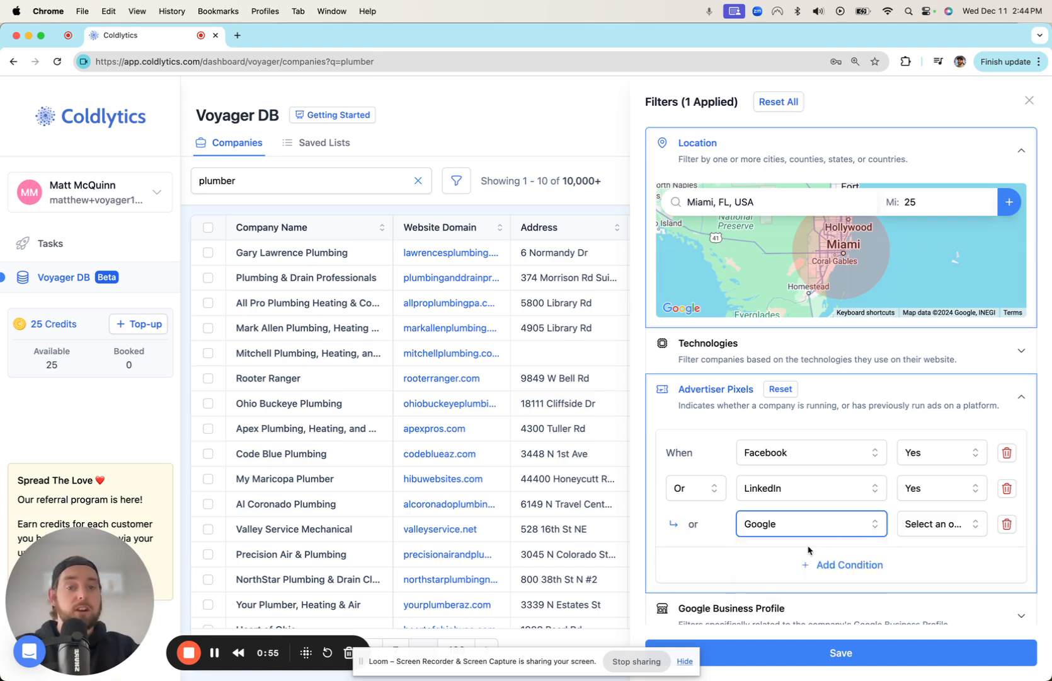
click(930, 528)
click(929, 554)
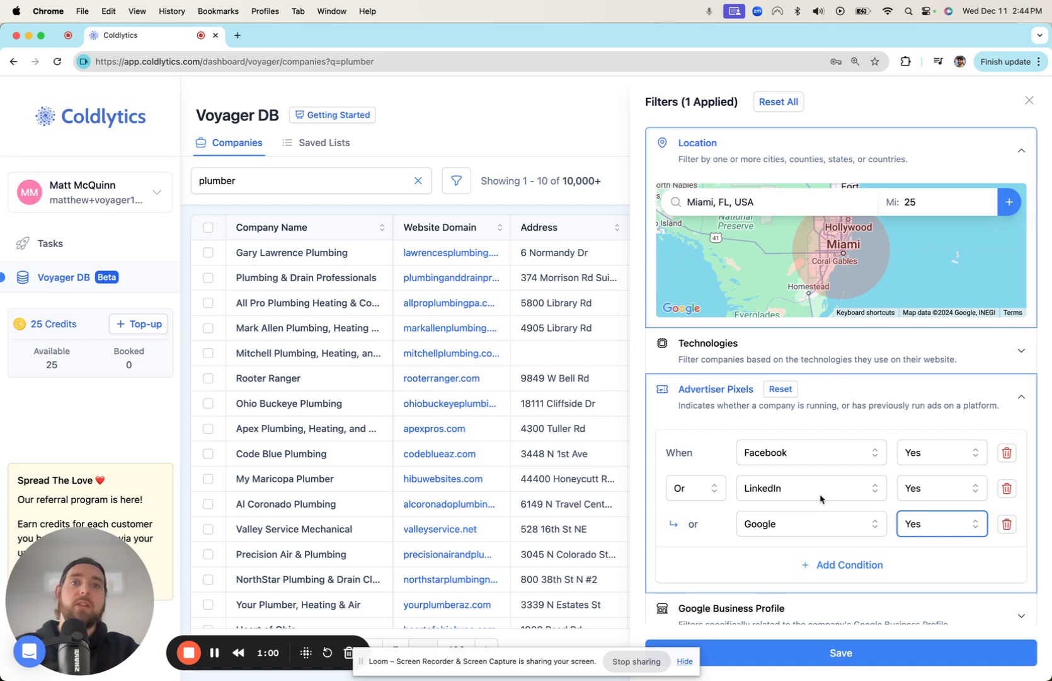
Add a fourth alternative advertiser pixel condition with TikTok set to Yes, and save the filters
click(833, 563)
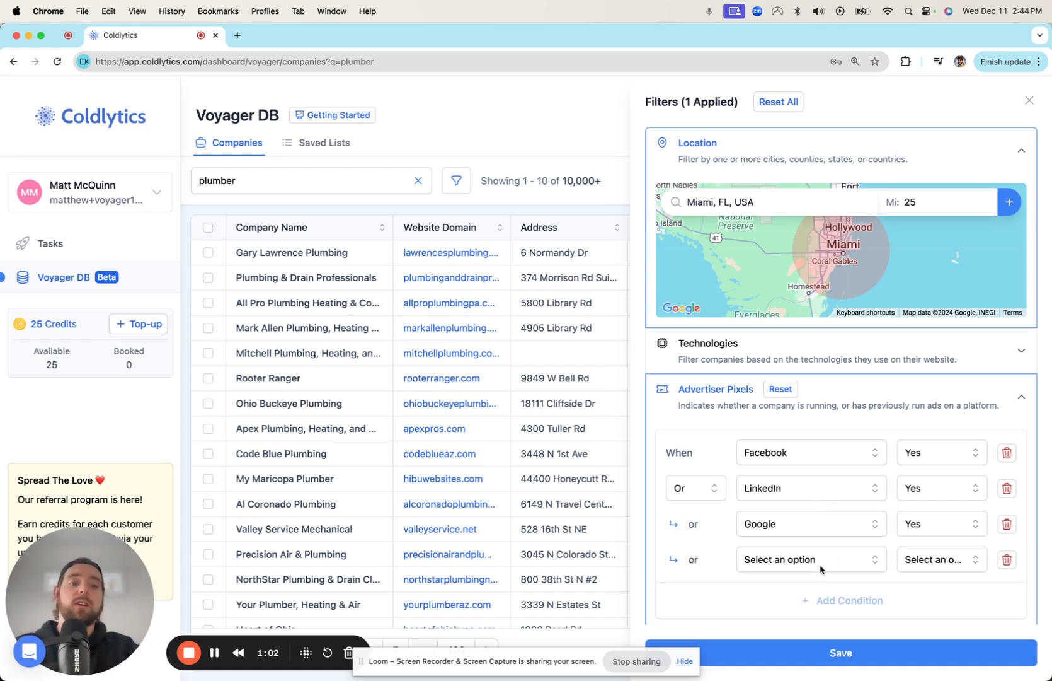
click(812, 564)
click(807, 588)
click(948, 560)
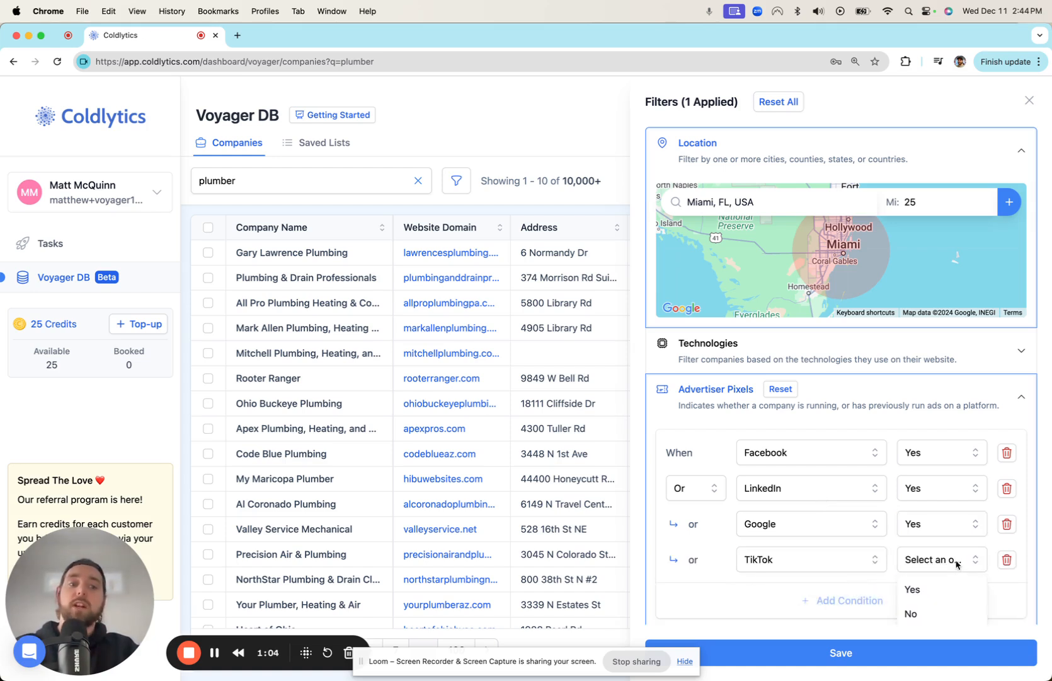
click(940, 589)
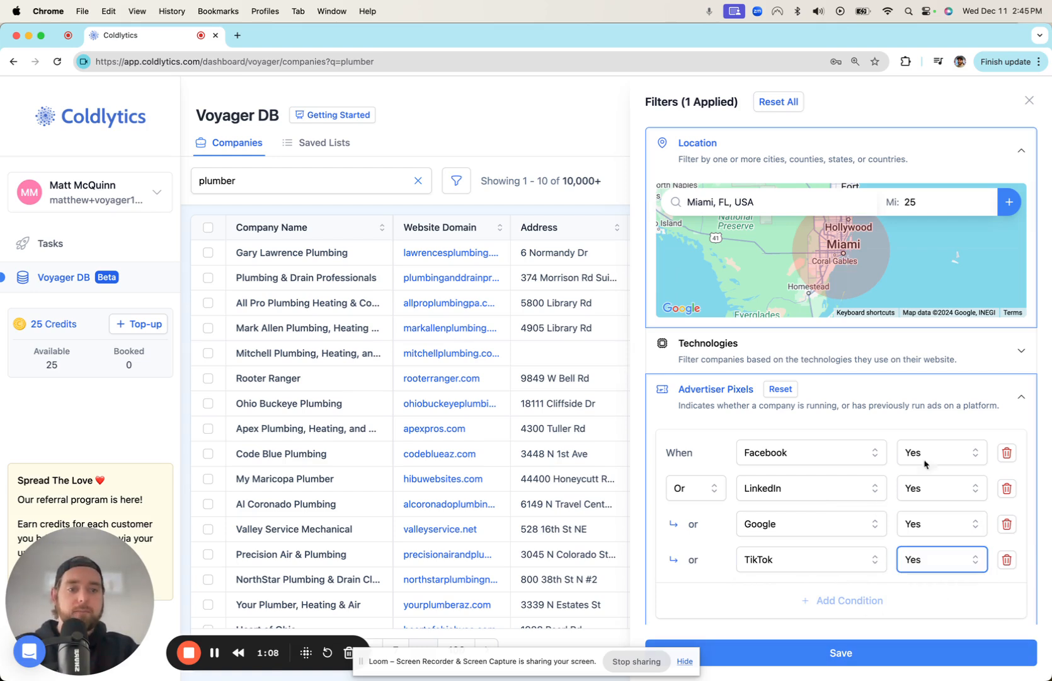
click(895, 654)
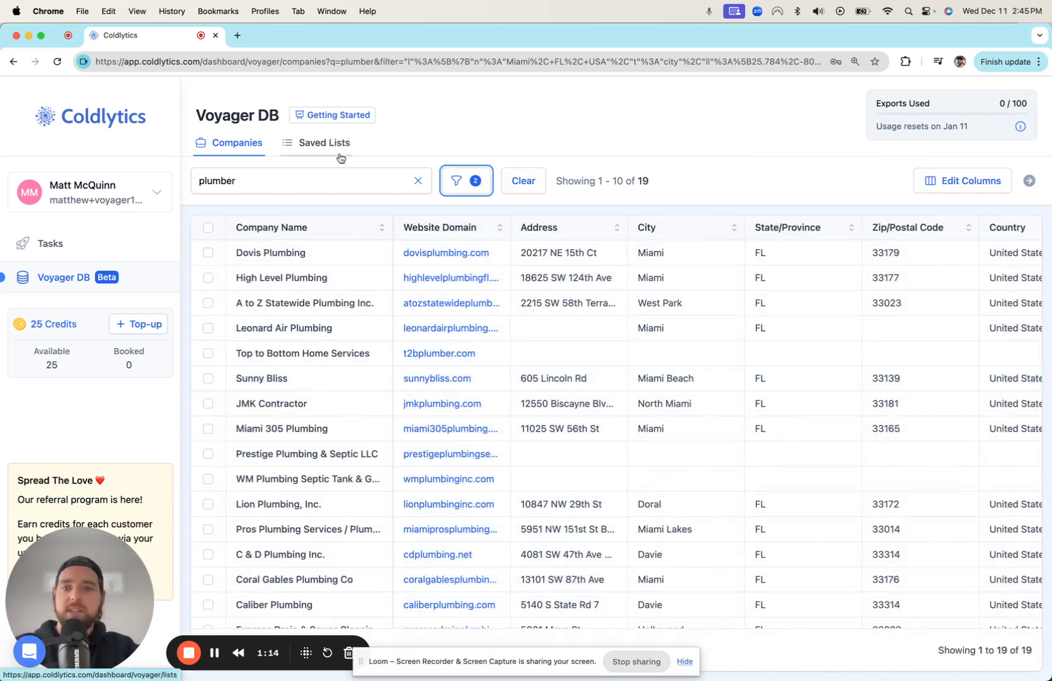
Select all companies in the filtered results and start adding them to a list
click(315, 177)
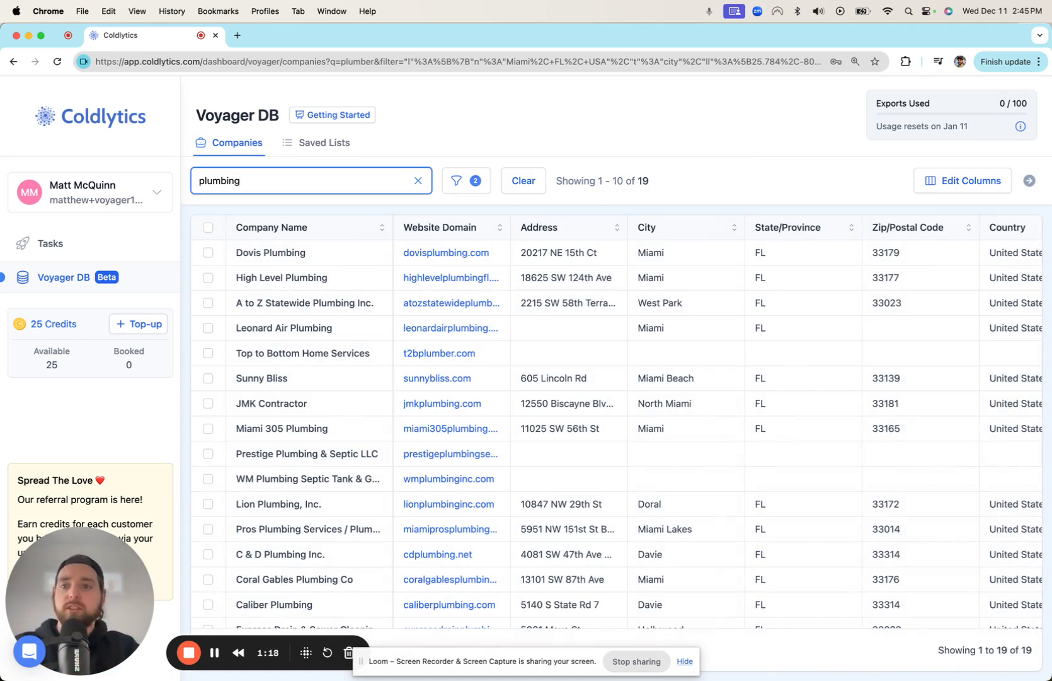
click(208, 227)
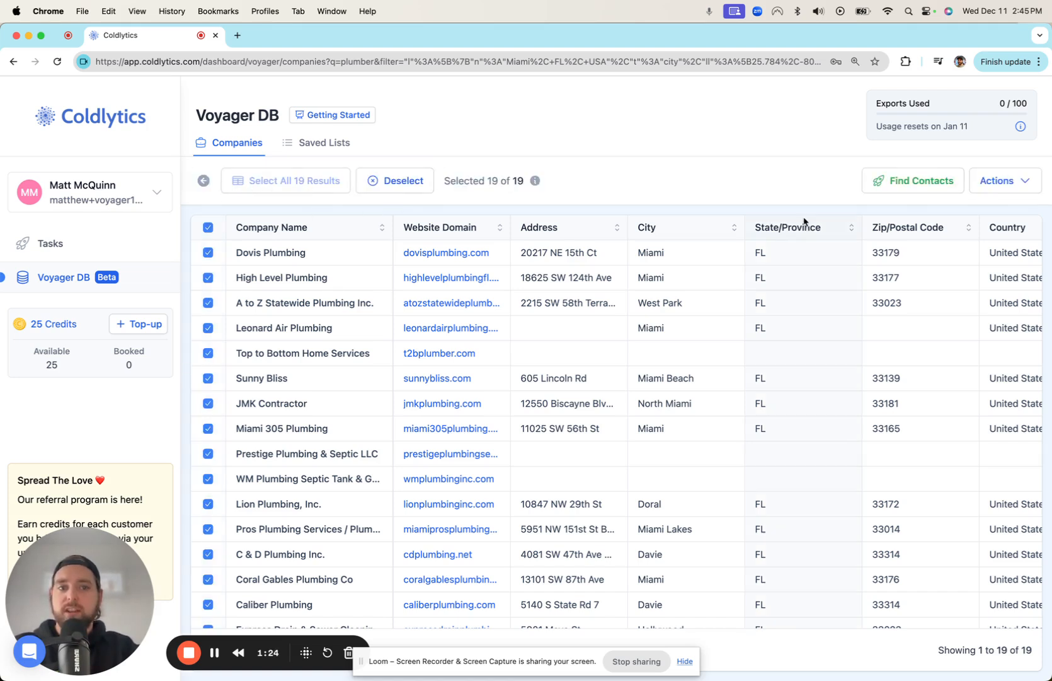
click(995, 181)
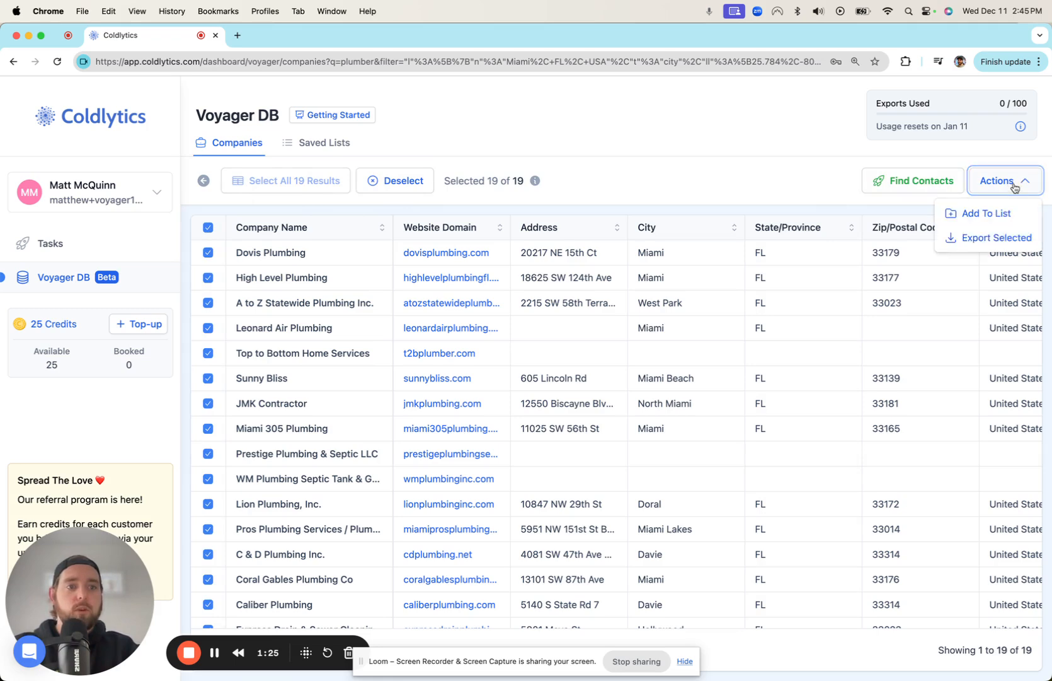
click(986, 213)
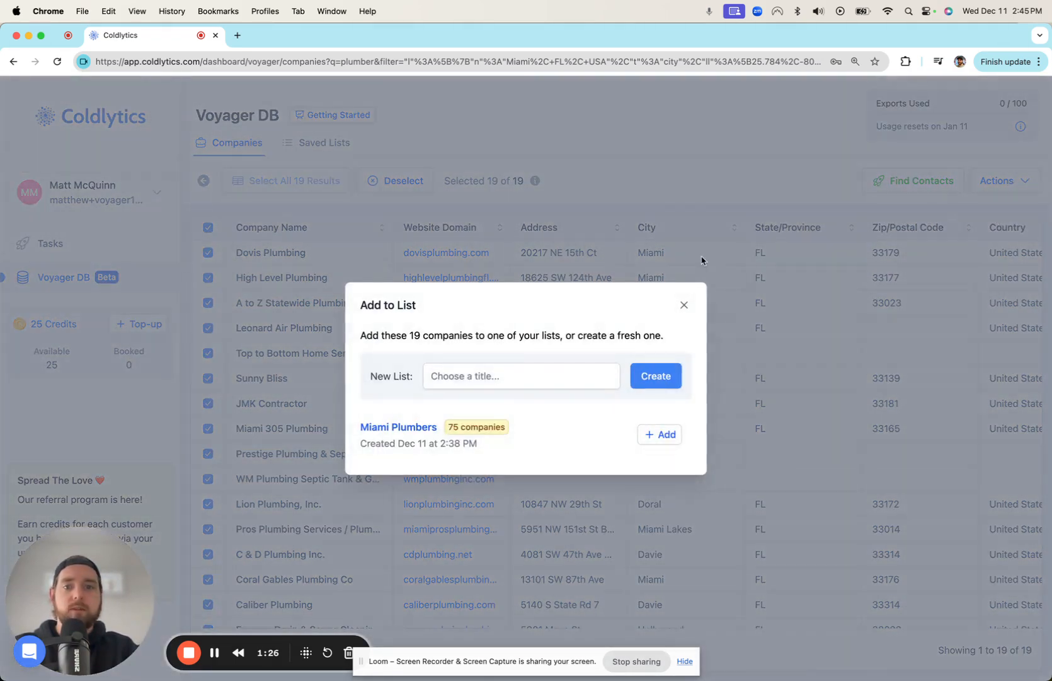
Create a new list titled "Miami Plumbers who buy ads" and add the selected companies to it
click(553, 369)
text(Mimai)
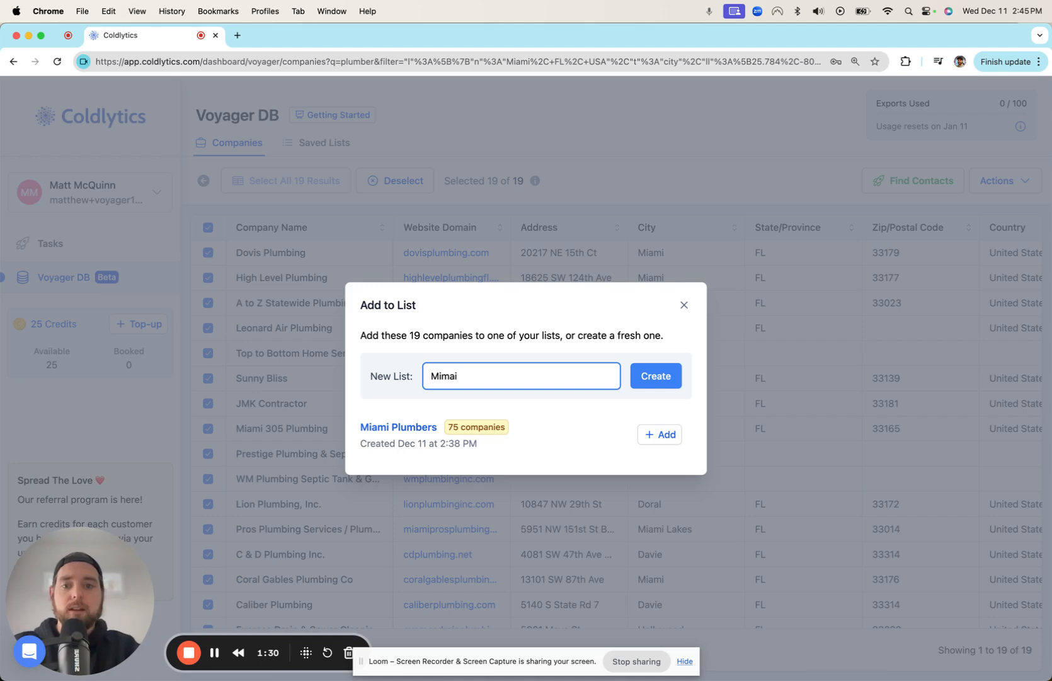
text( Plumbe)
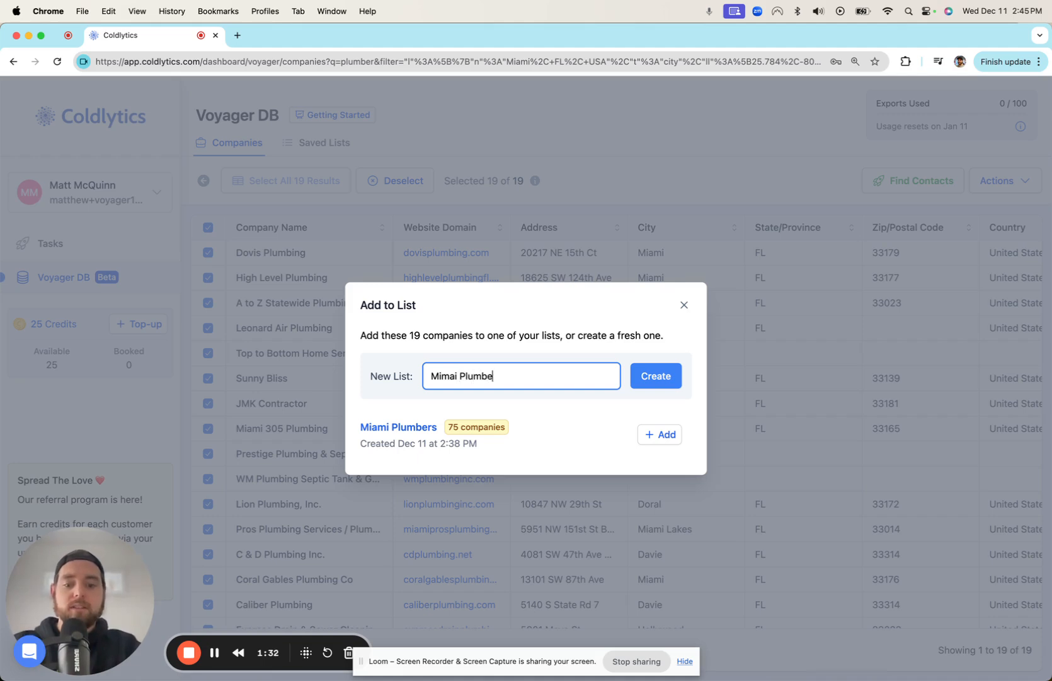
text(rs who buy ads)
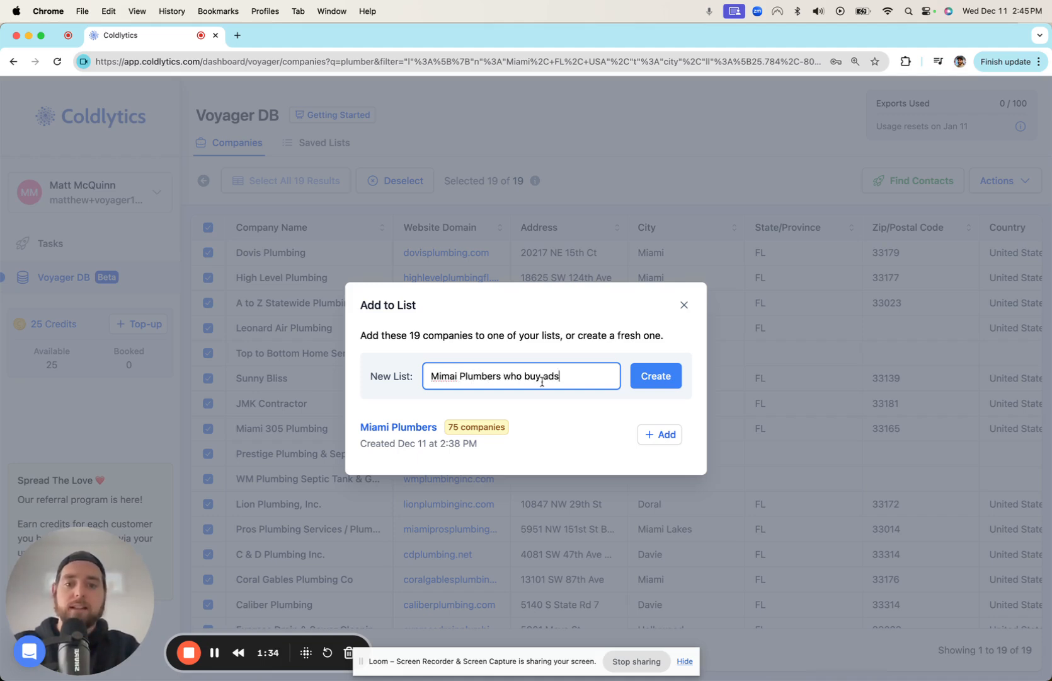
click(451, 375)
key(BackSpace)
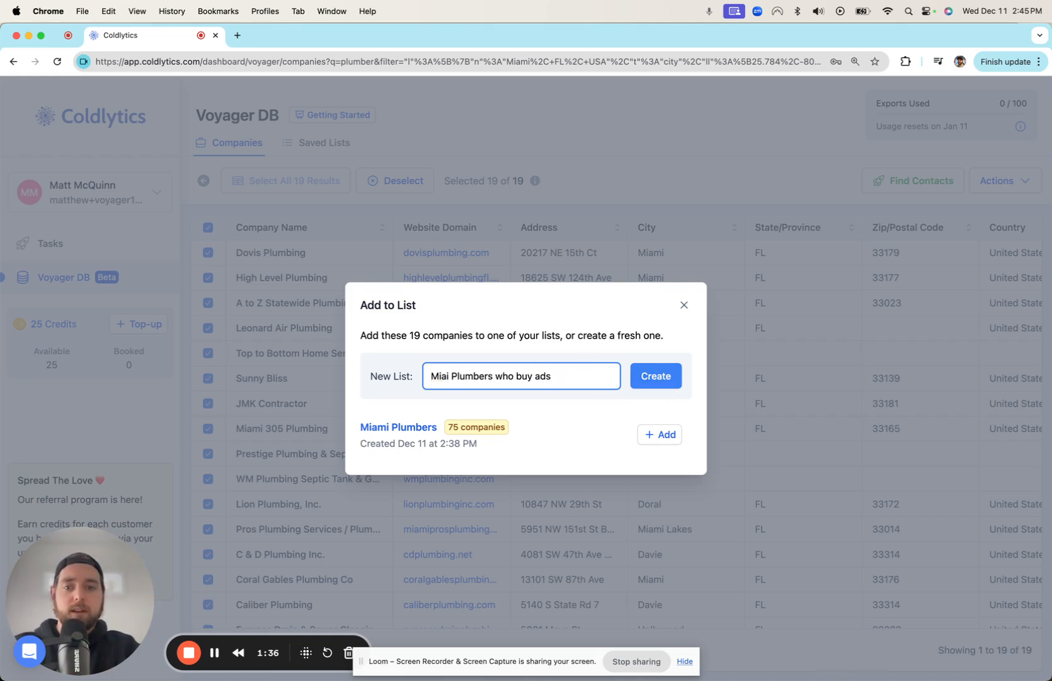
text(m)
click(669, 381)
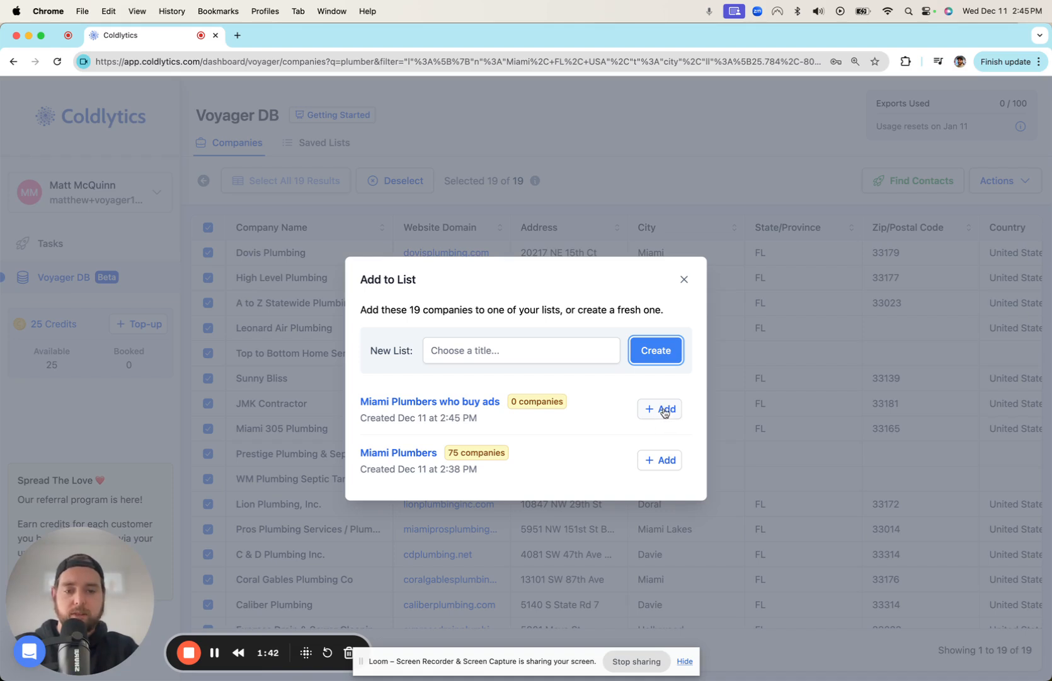
click(660, 409)
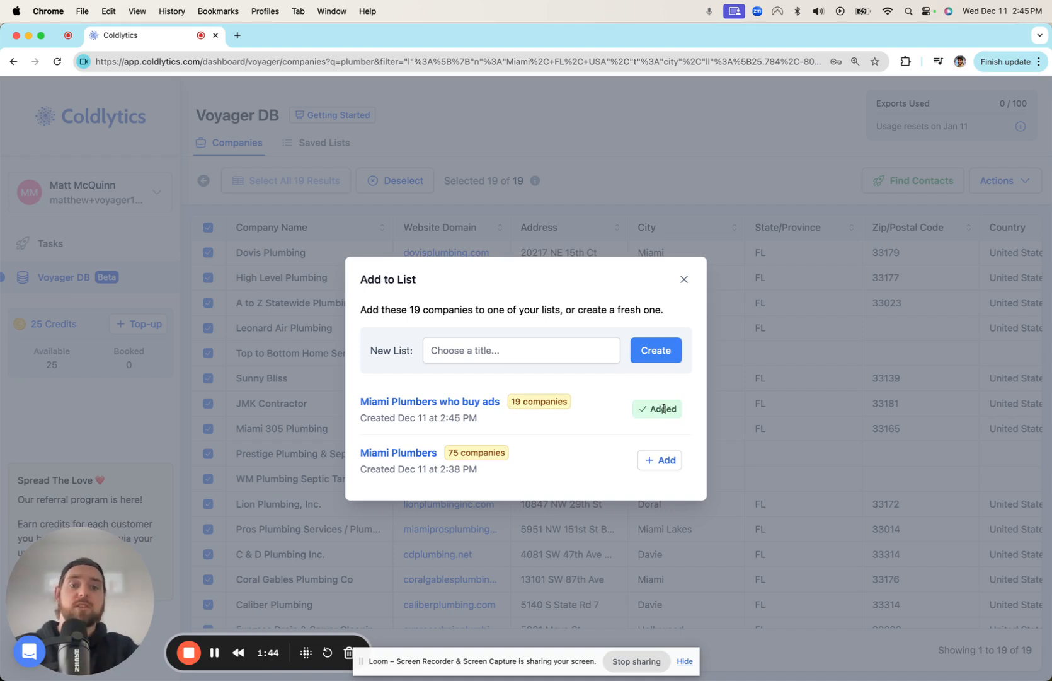
click(686, 281)
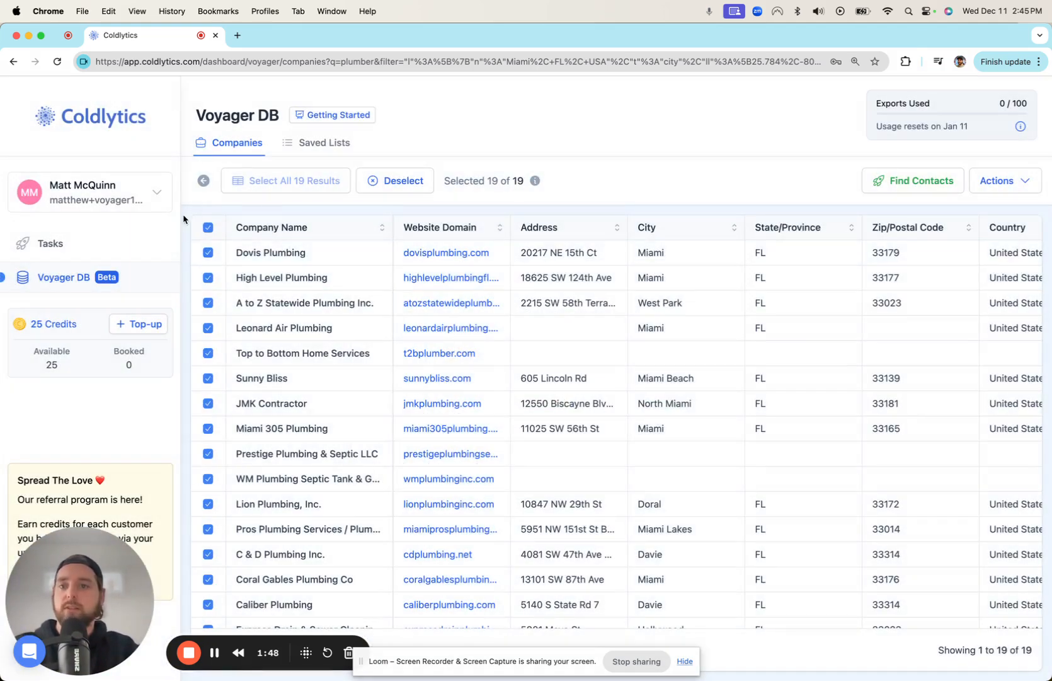
Change the company search term to "plumbing", keeping the existing filters
click(204, 180)
double_click(278, 179)
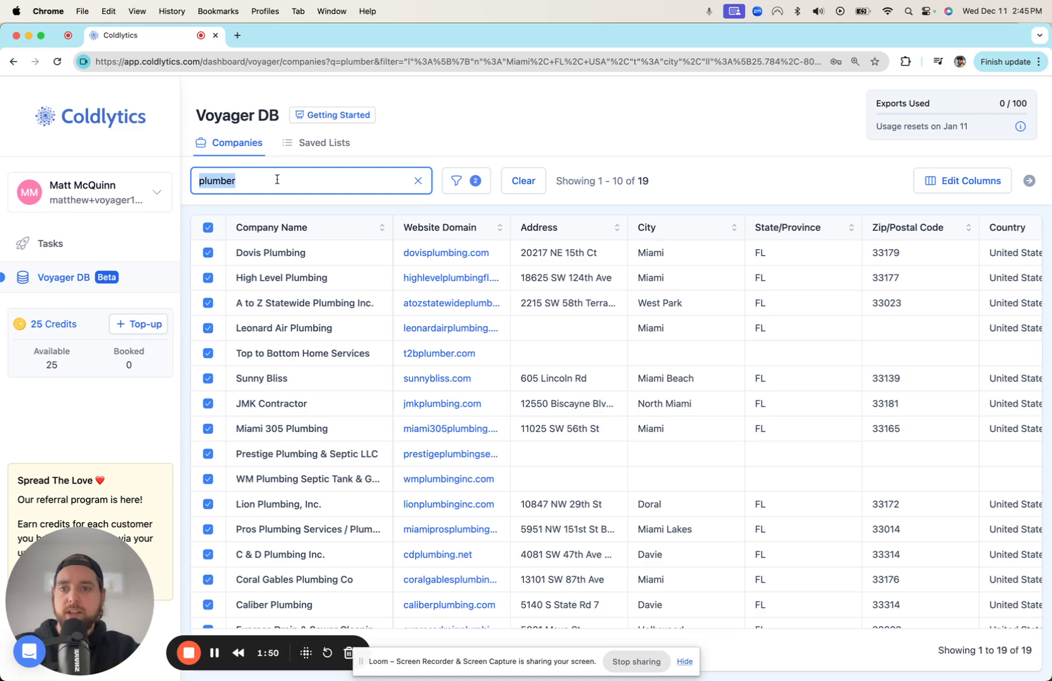
key(Right)
key(BackSpace)
text(ing)
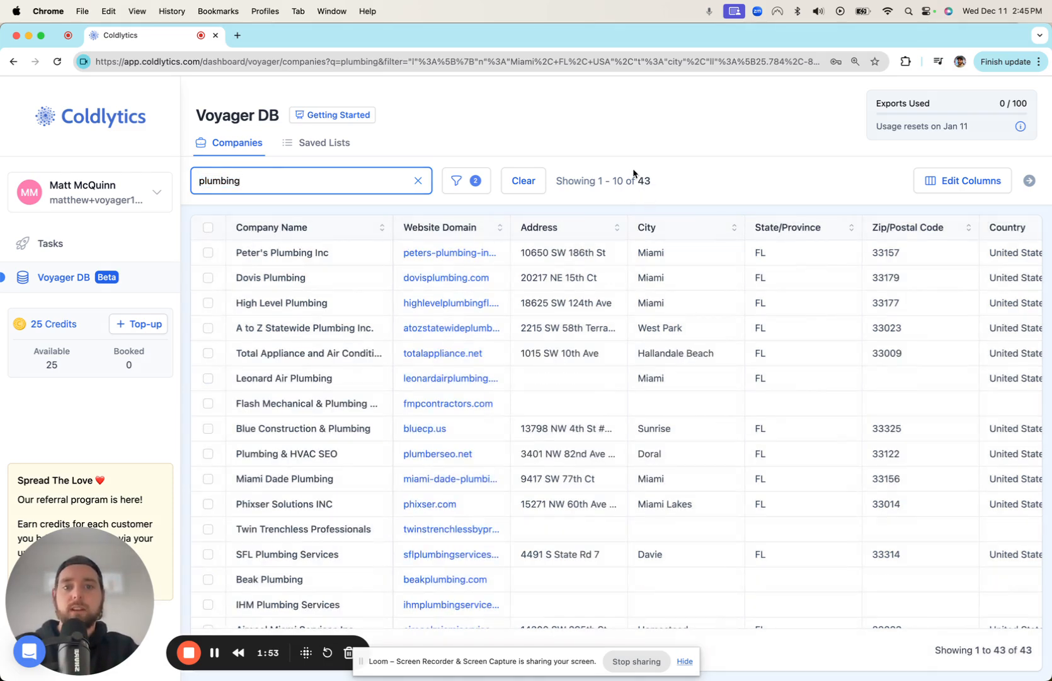
Select all the plumbing results and add them to the existing list "Miami Plumbers who buy ads"
click(208, 227)
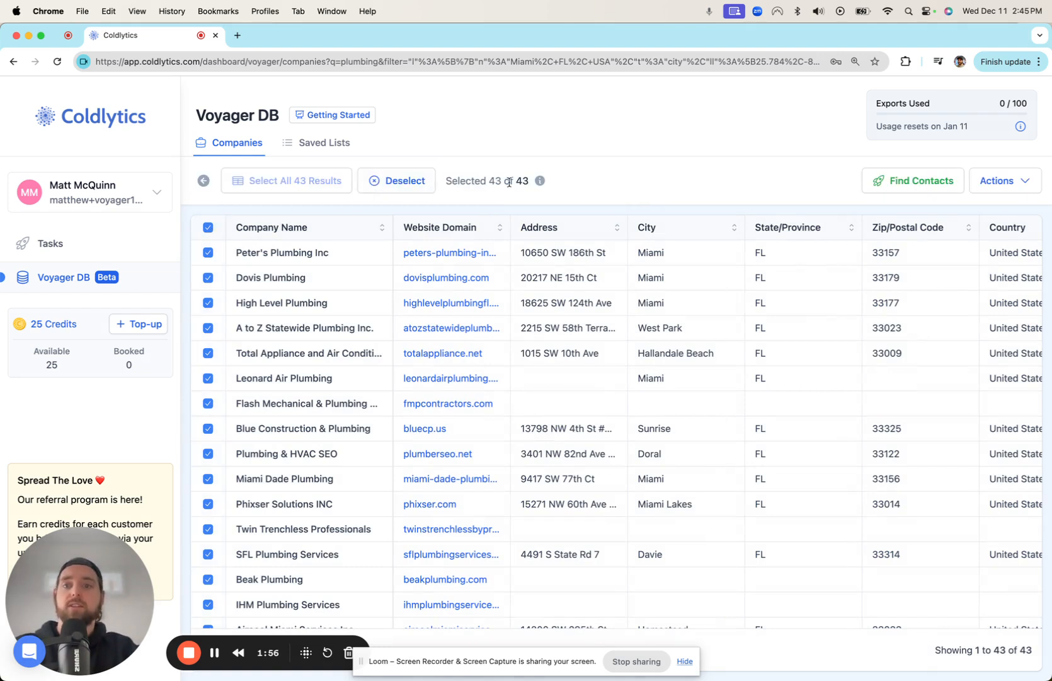
click(1003, 182)
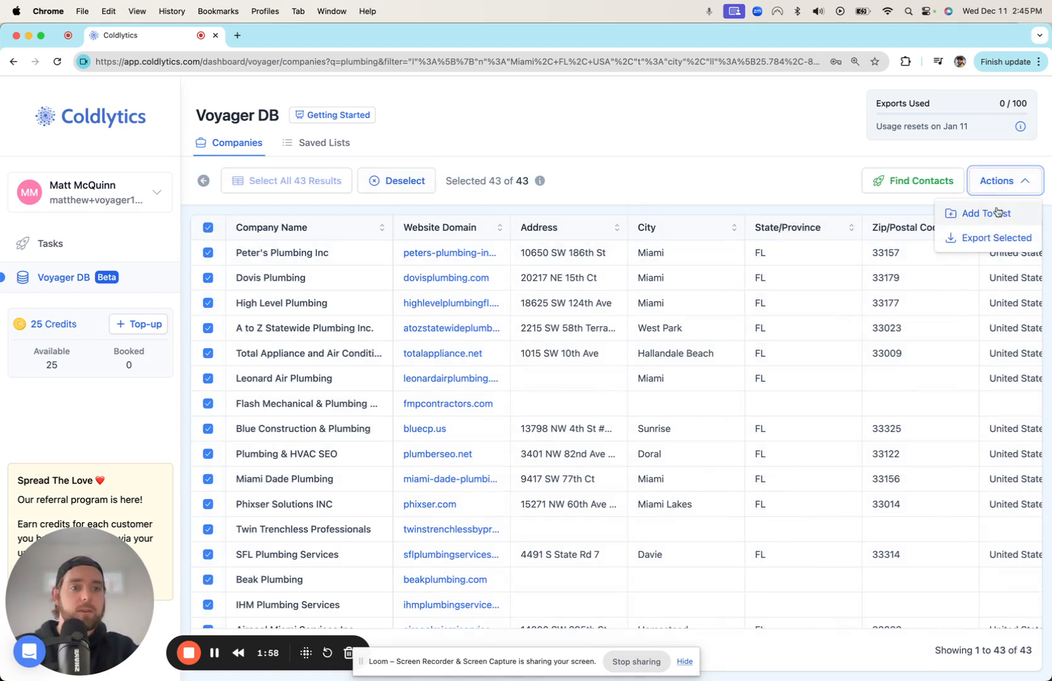
click(979, 215)
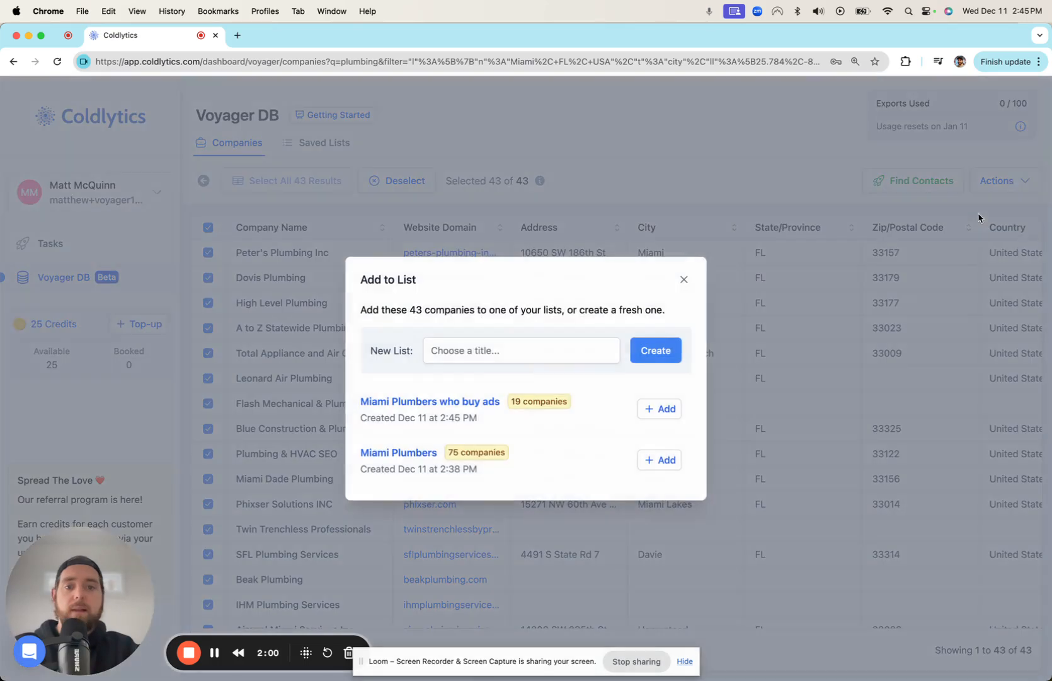
click(659, 411)
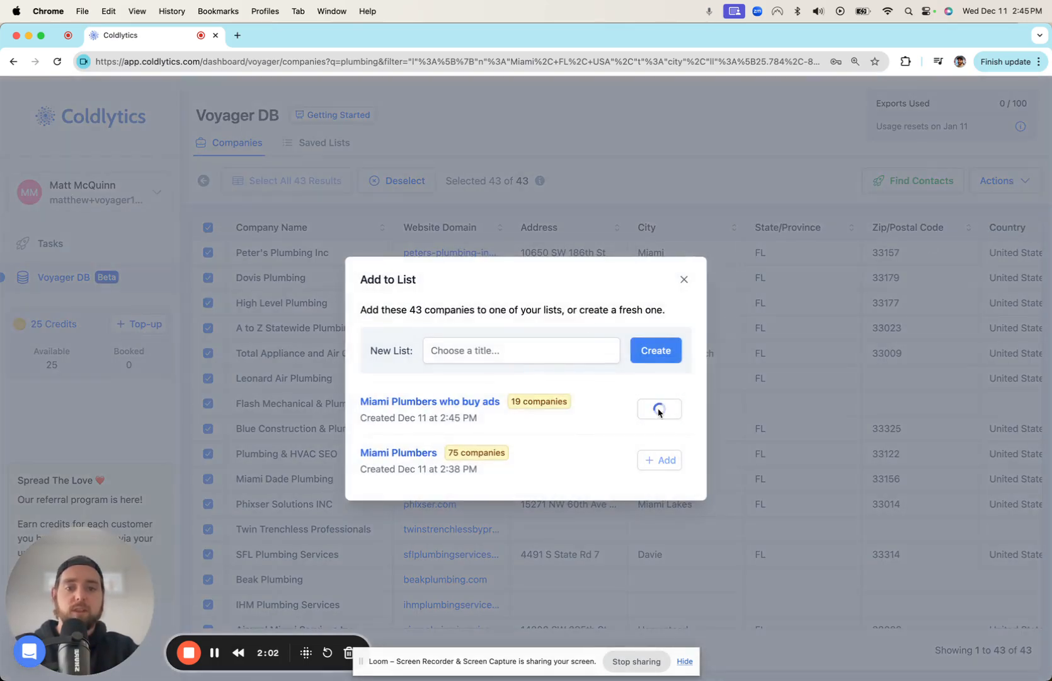
click(683, 282)
Search the companies for "heating" with the same filters and select all the results
click(204, 181)
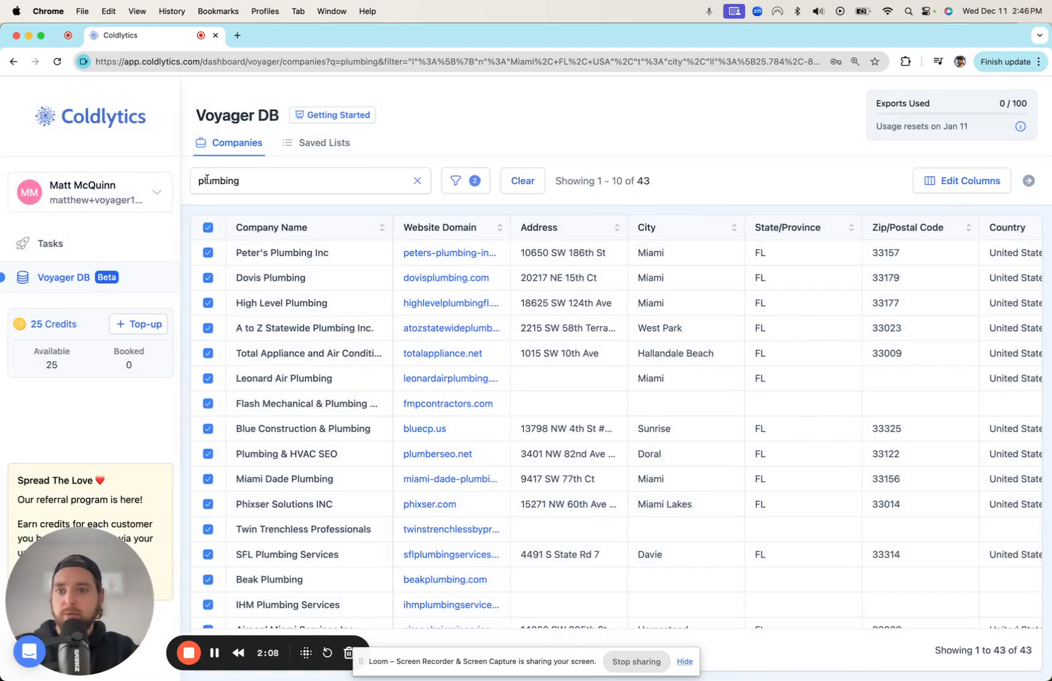
triple_click(308, 178)
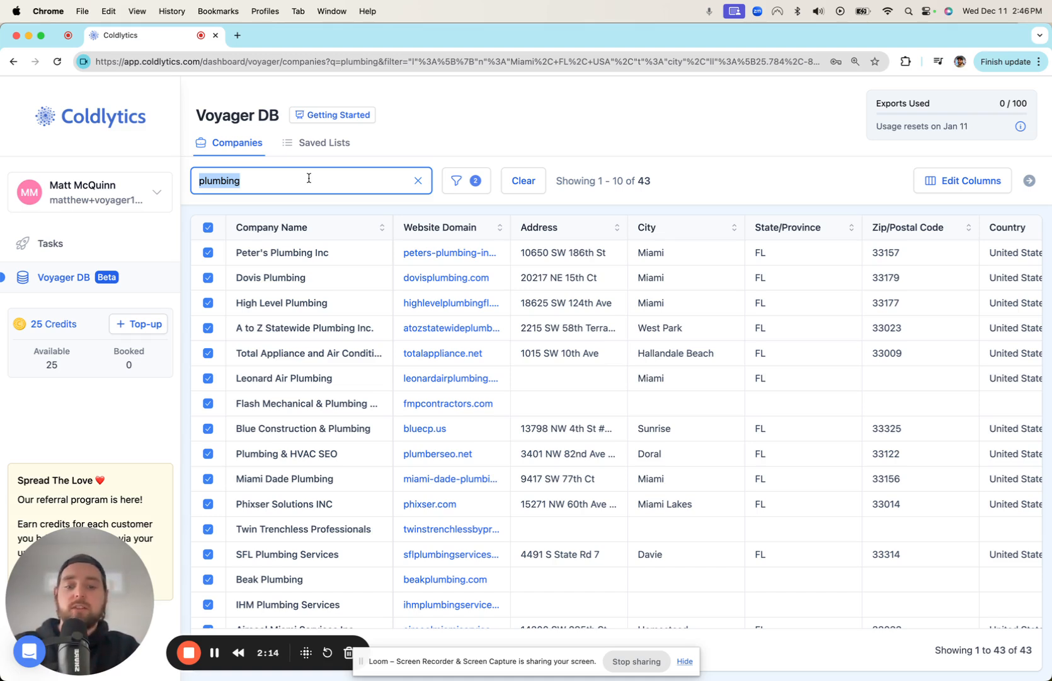
text(hea)
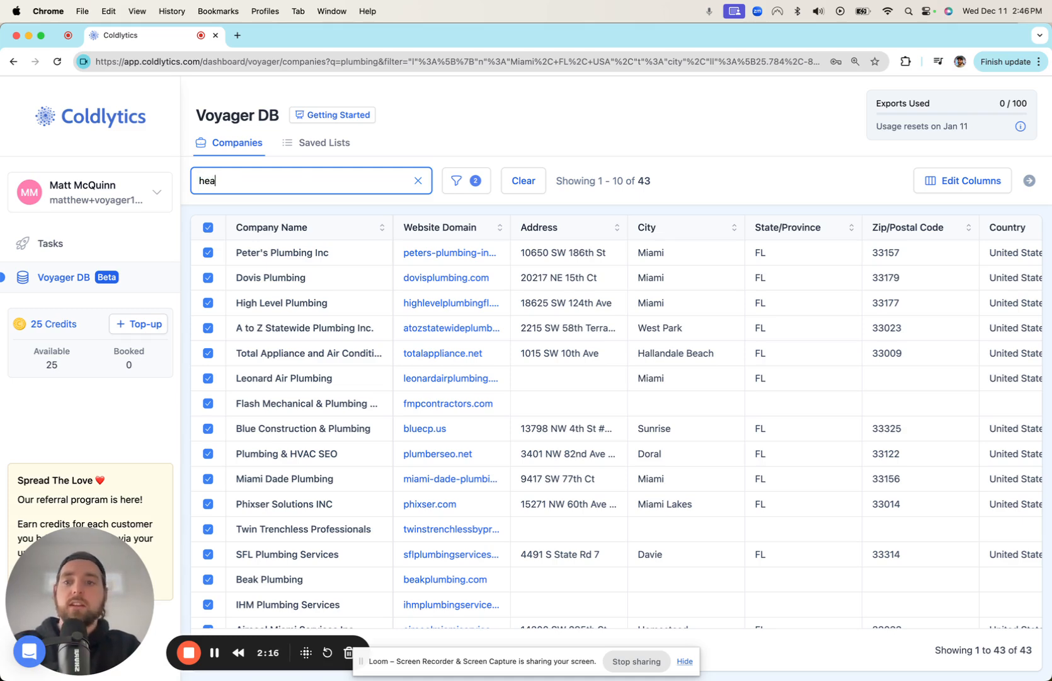
text(ting)
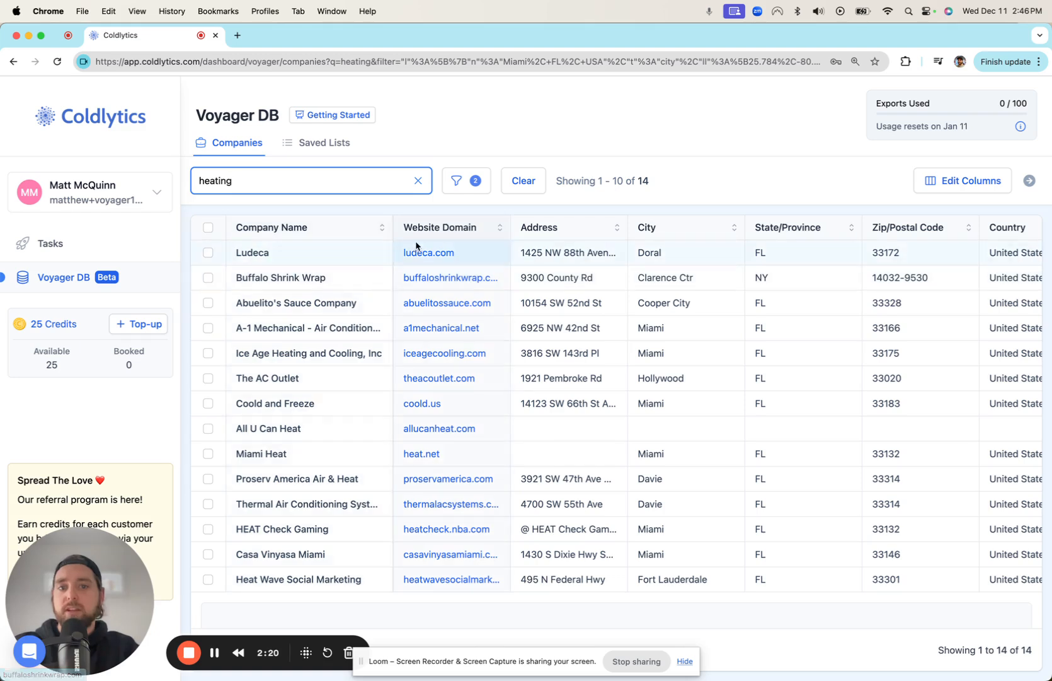
click(208, 227)
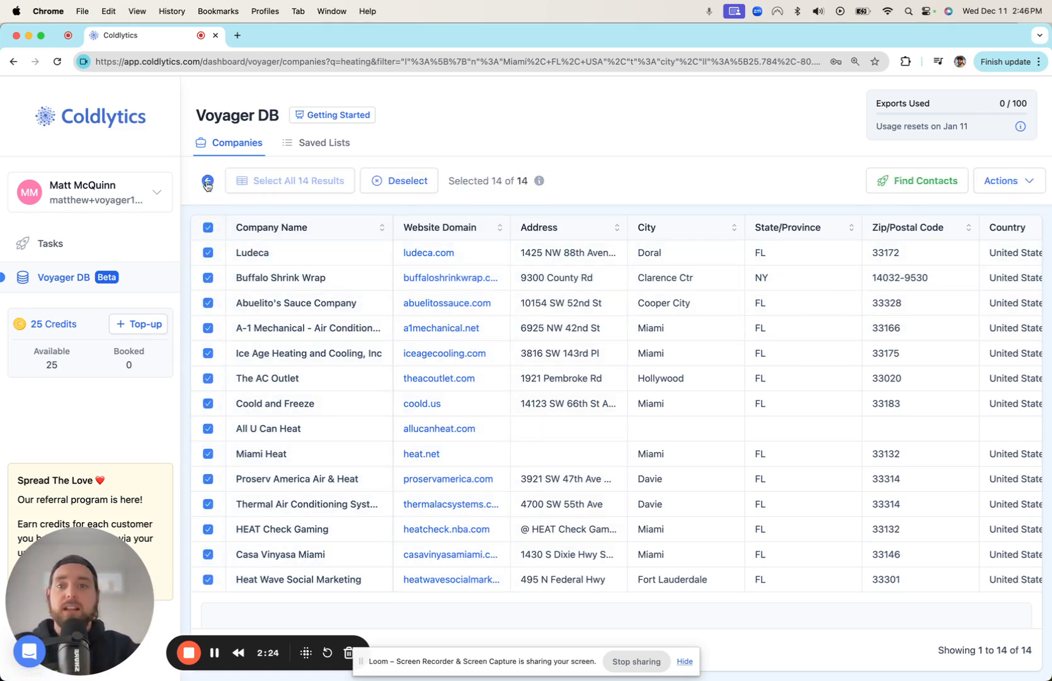
click(208, 183)
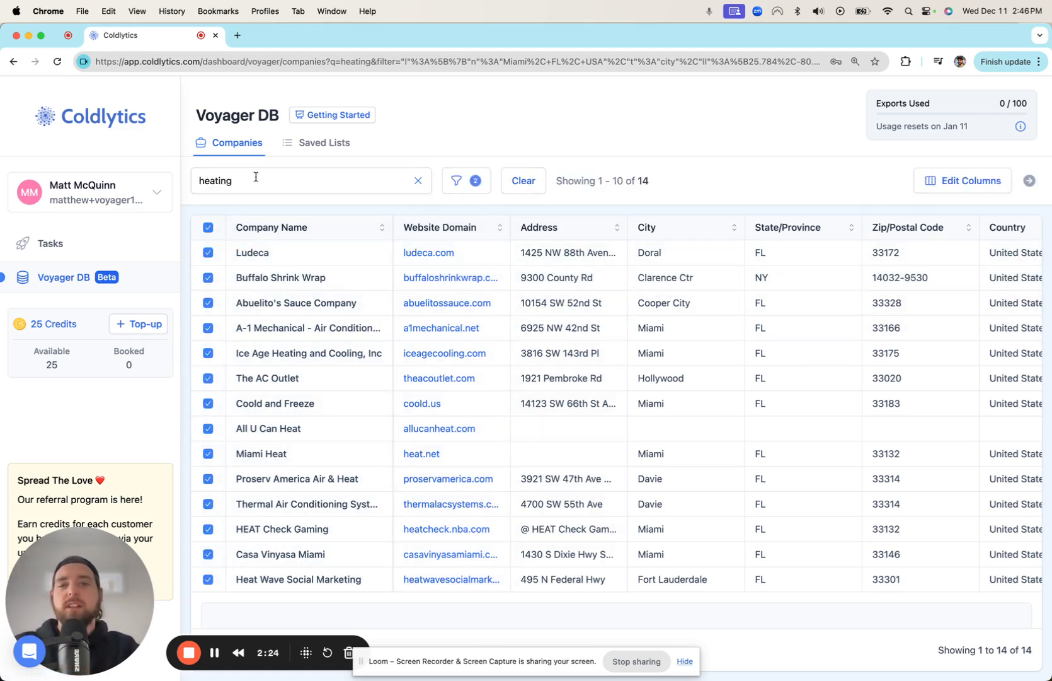
Open the saved list "Miami Plumbers who buy ads" and start a contact-finding task for it
click(319, 150)
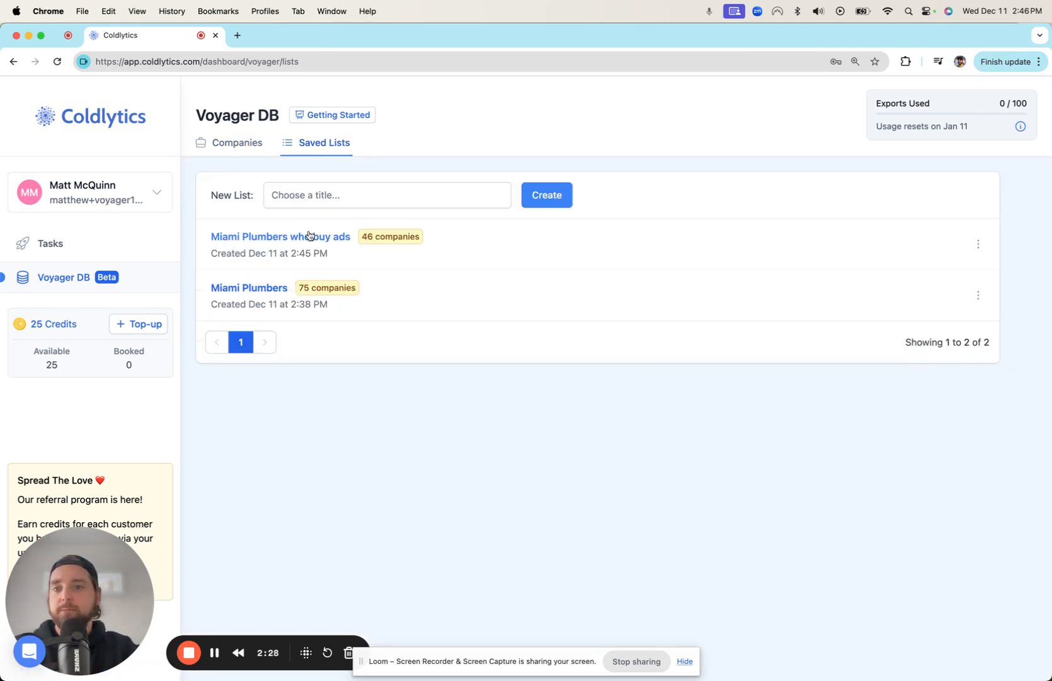
click(309, 235)
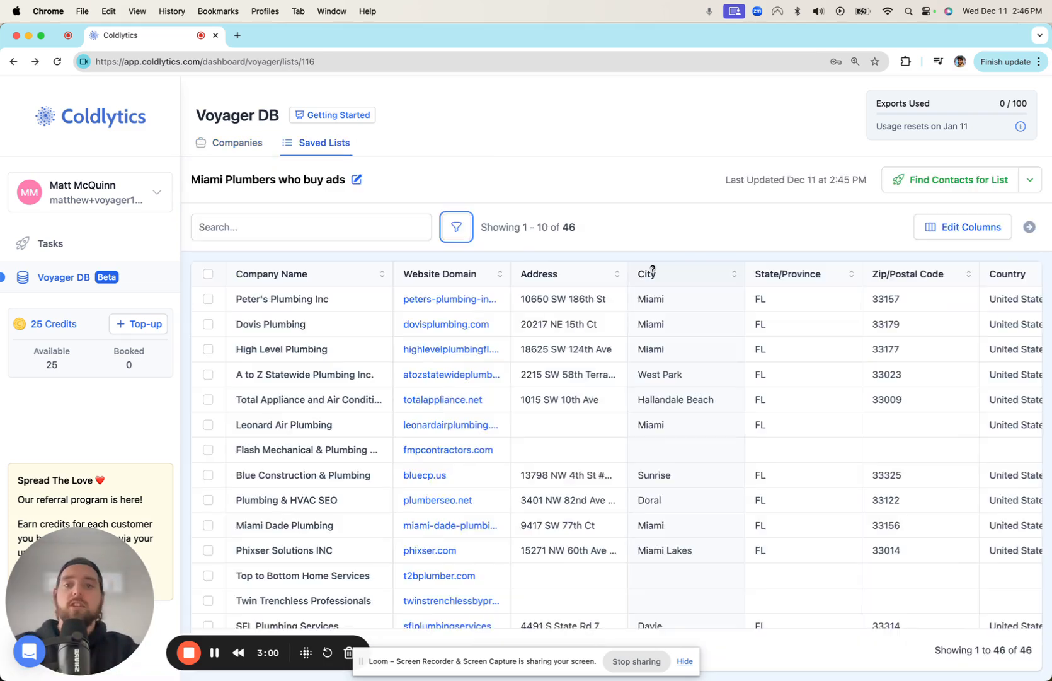
click(955, 183)
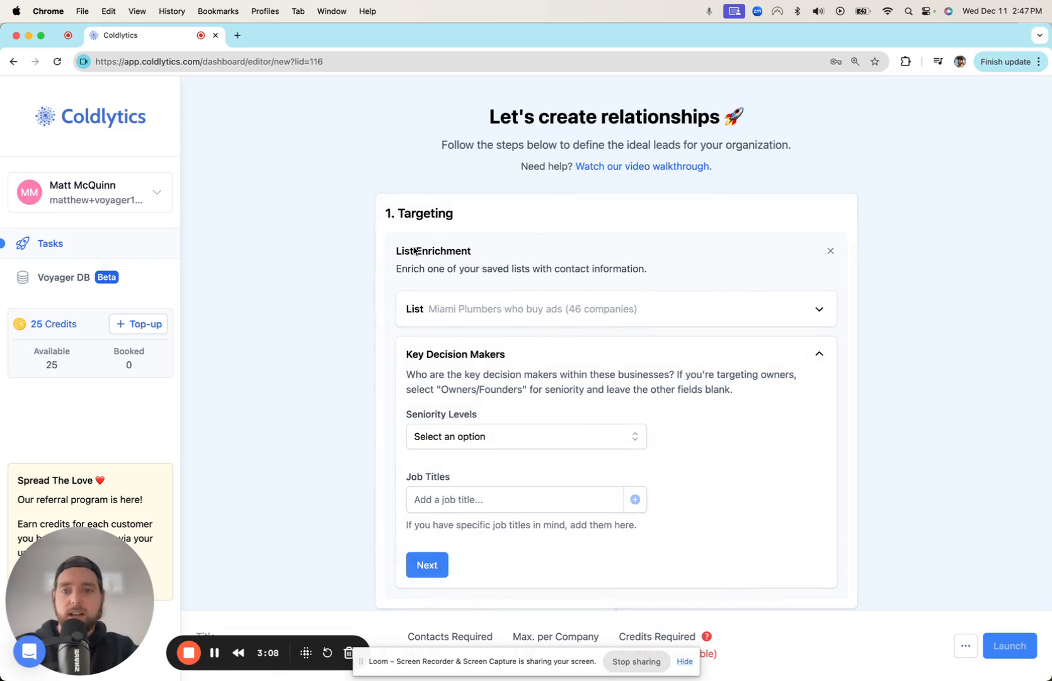
Set the key decision makers' seniority levels to Owners/Founders and Directors & Executives, leaving job titles blank
scroll(460, 408, down, 2)
click(539, 391)
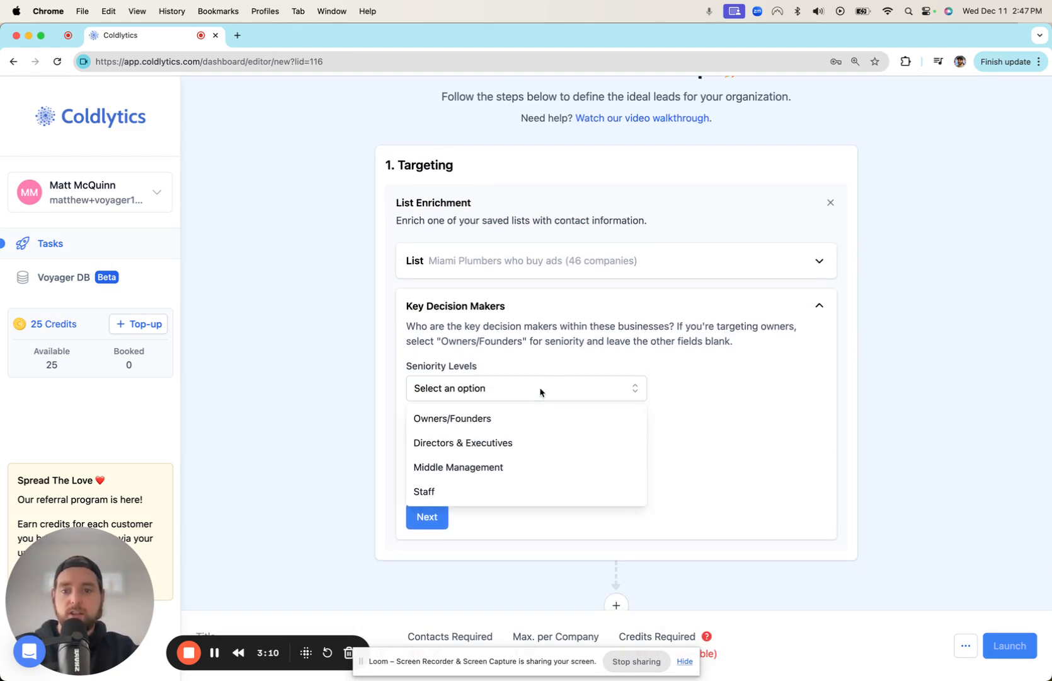
click(509, 415)
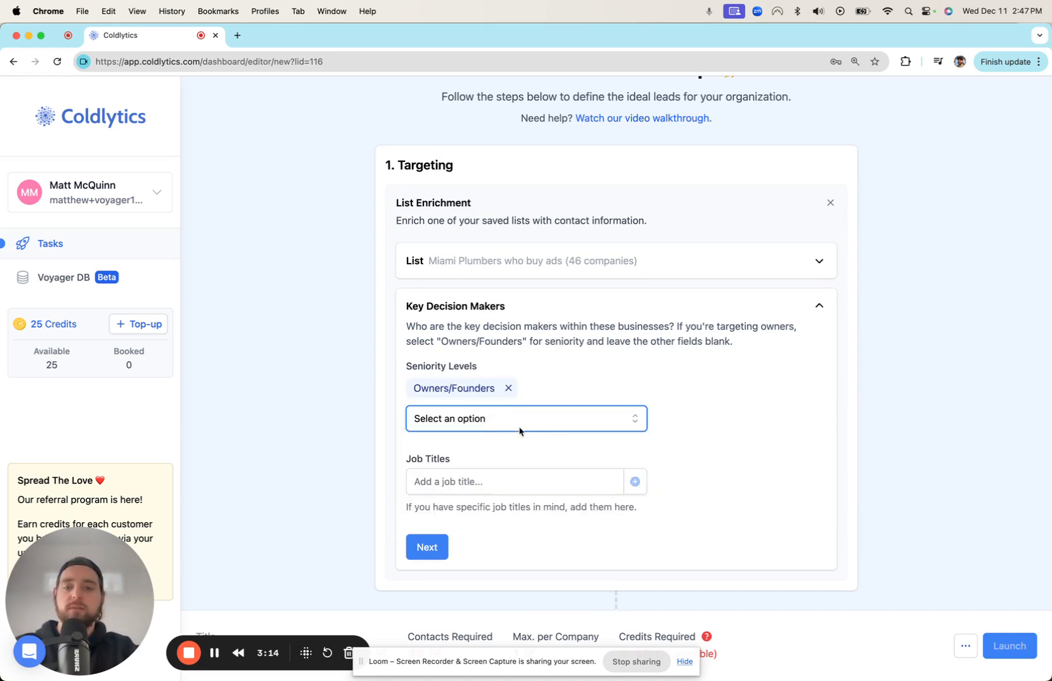
click(538, 427)
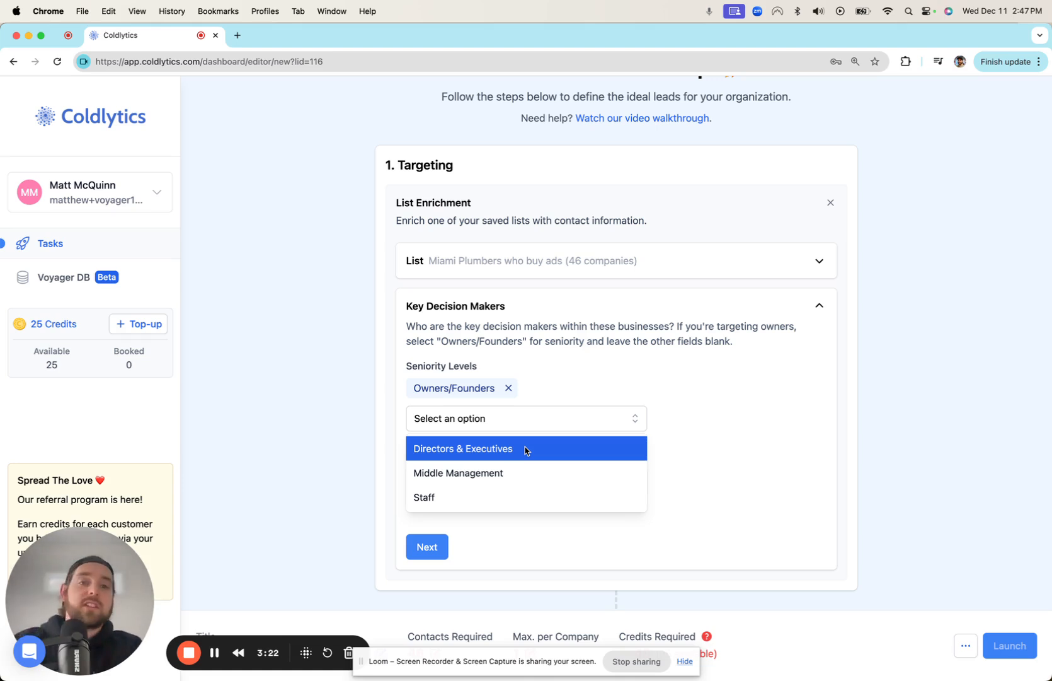
click(527, 449)
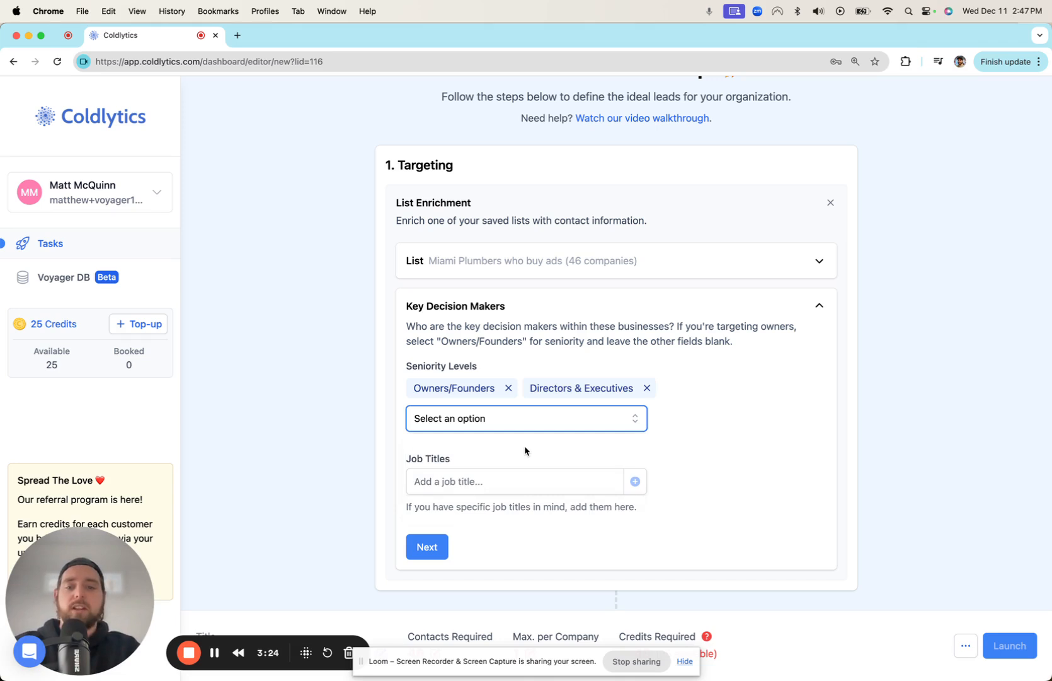
click(488, 484)
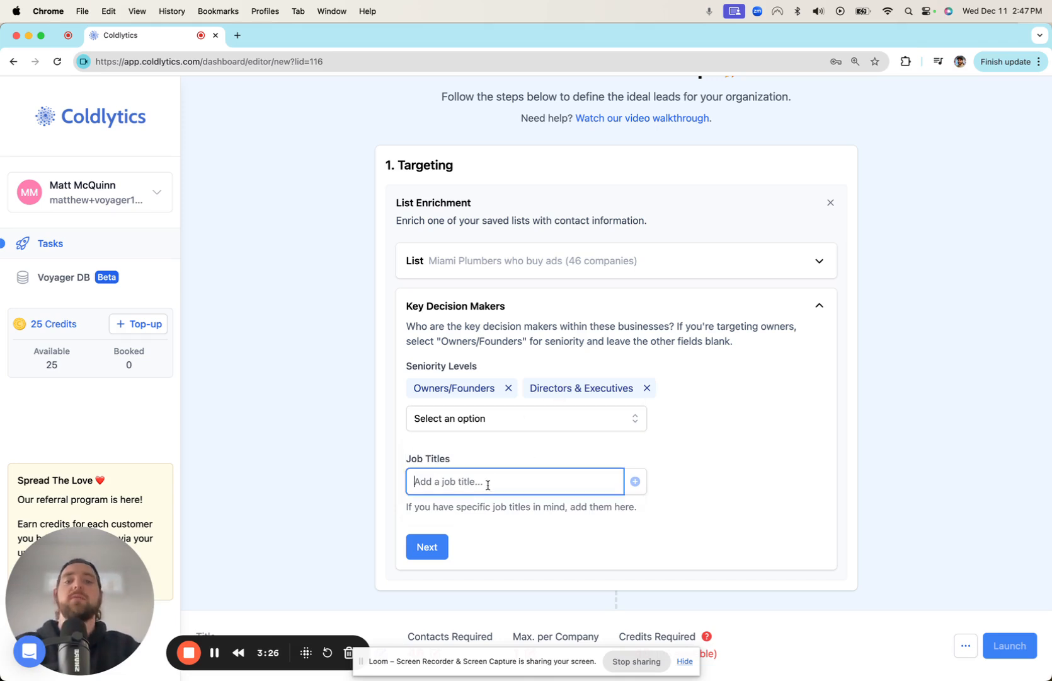
click(427, 546)
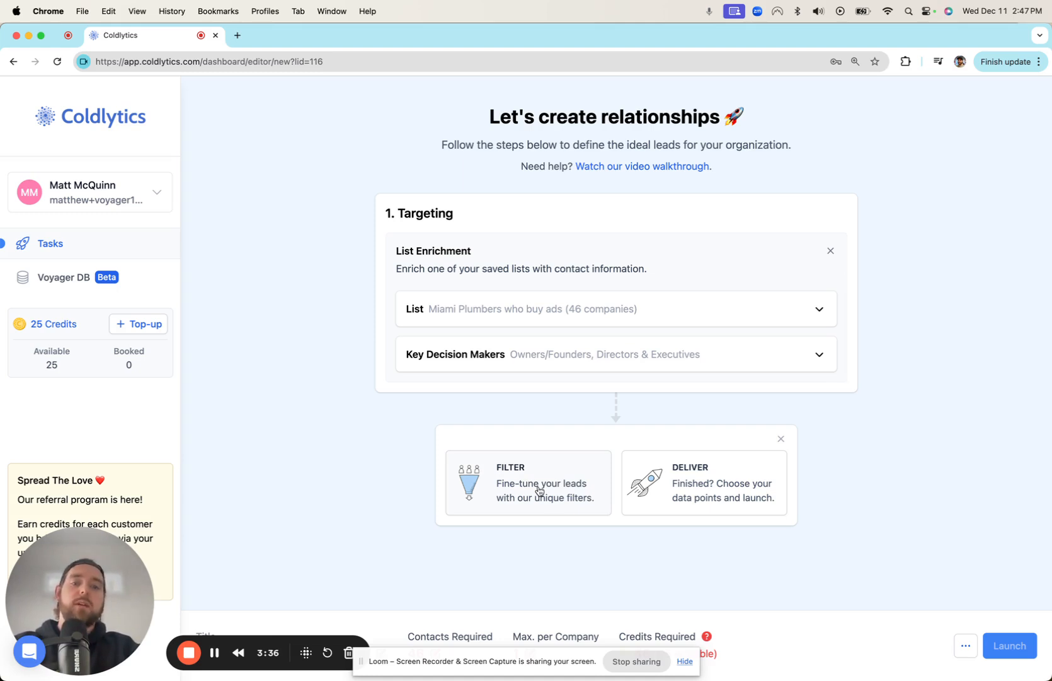
Add a filter stage to the task and examine the popular, firmographic, technographic and advanced filters on offer
click(538, 490)
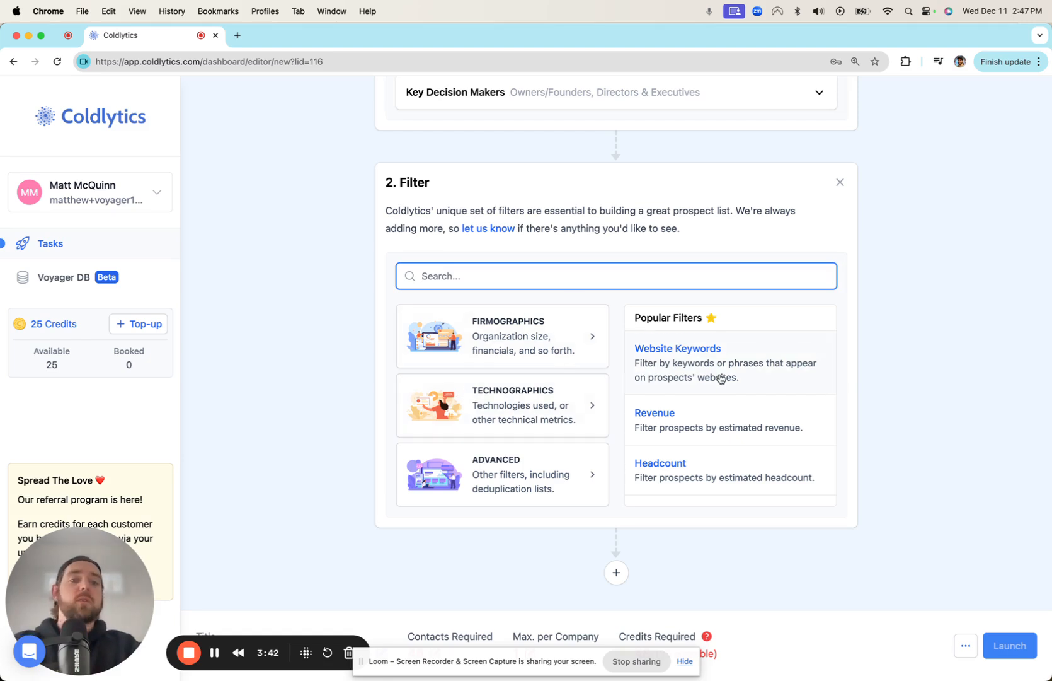
scroll(721, 378, down, 2)
scroll(729, 369, up, 2)
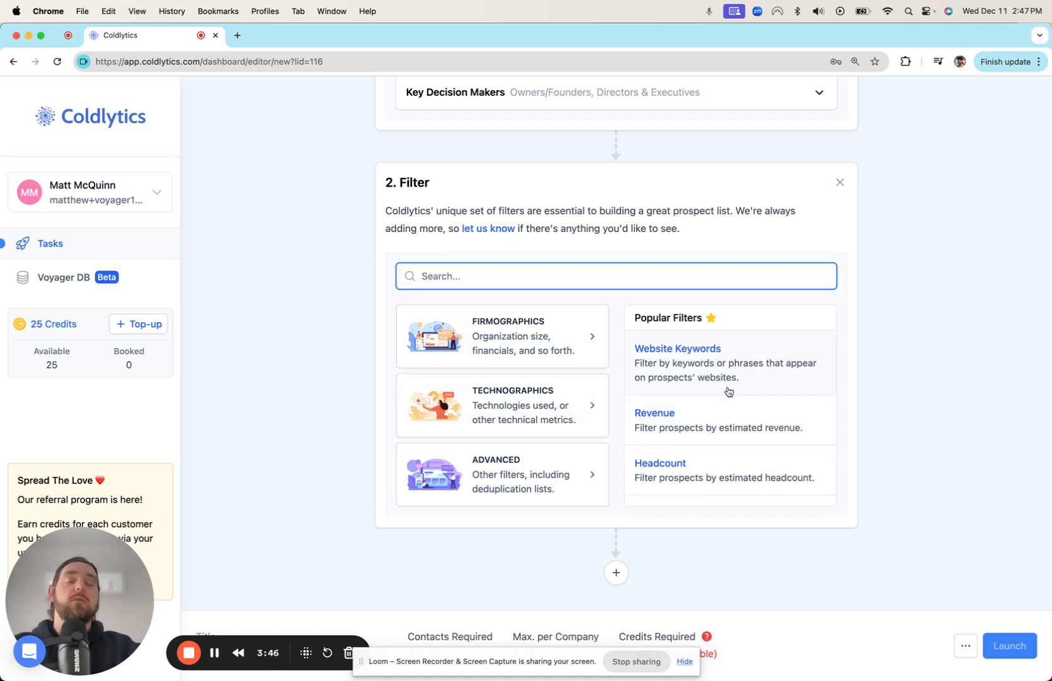
scroll(675, 430, down, 2)
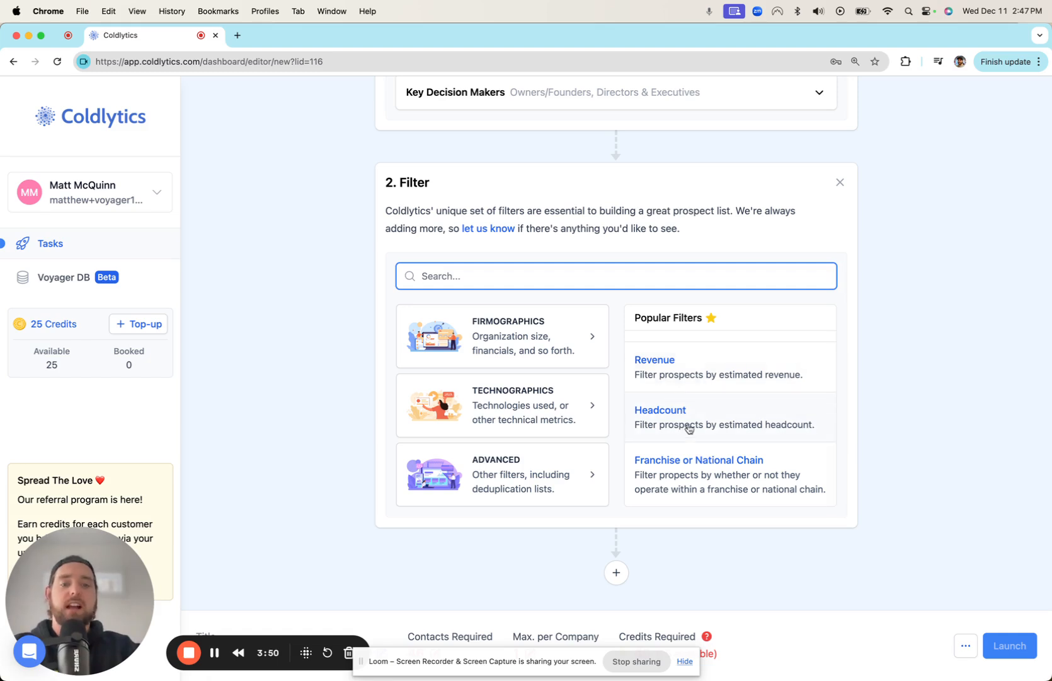
click(549, 343)
scroll(540, 406, down, 4)
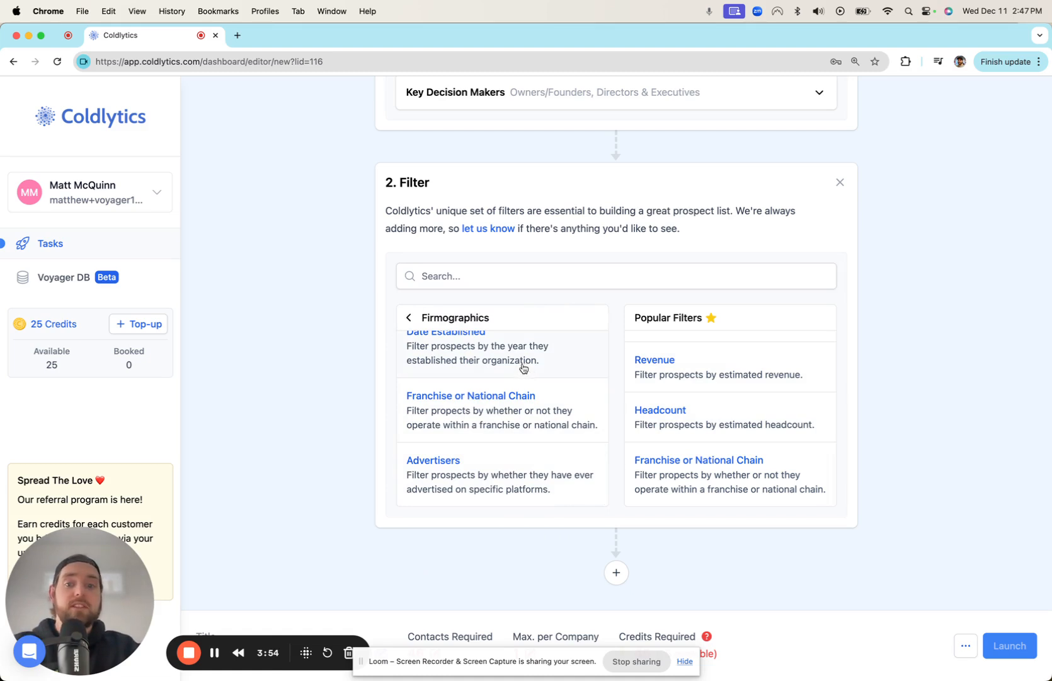
click(409, 317)
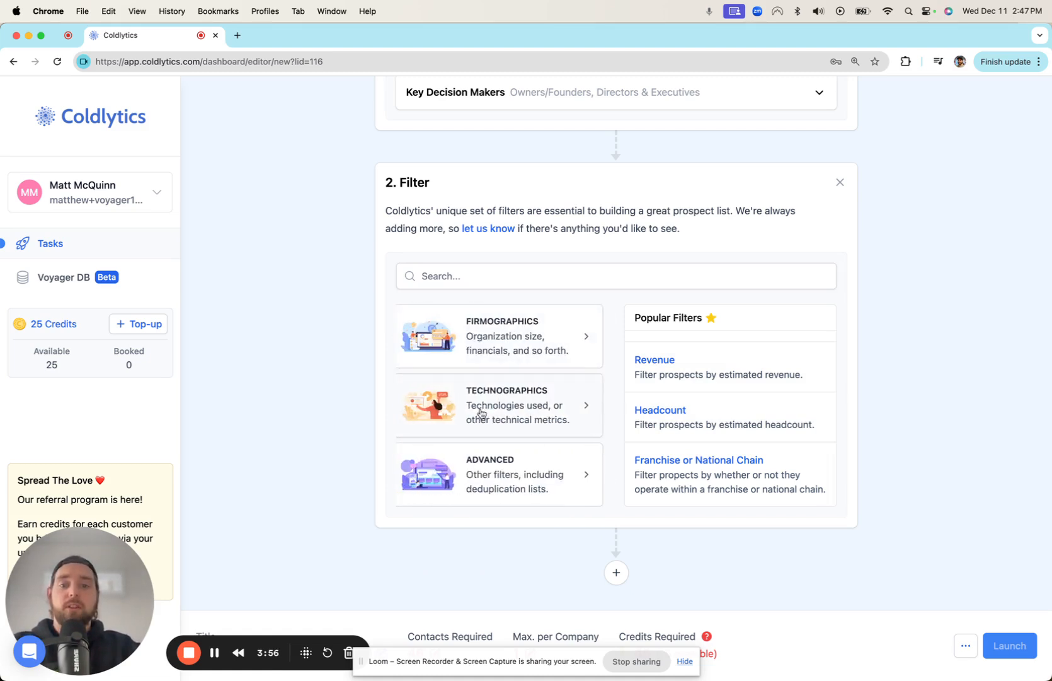
click(505, 404)
scroll(498, 425, down, 1)
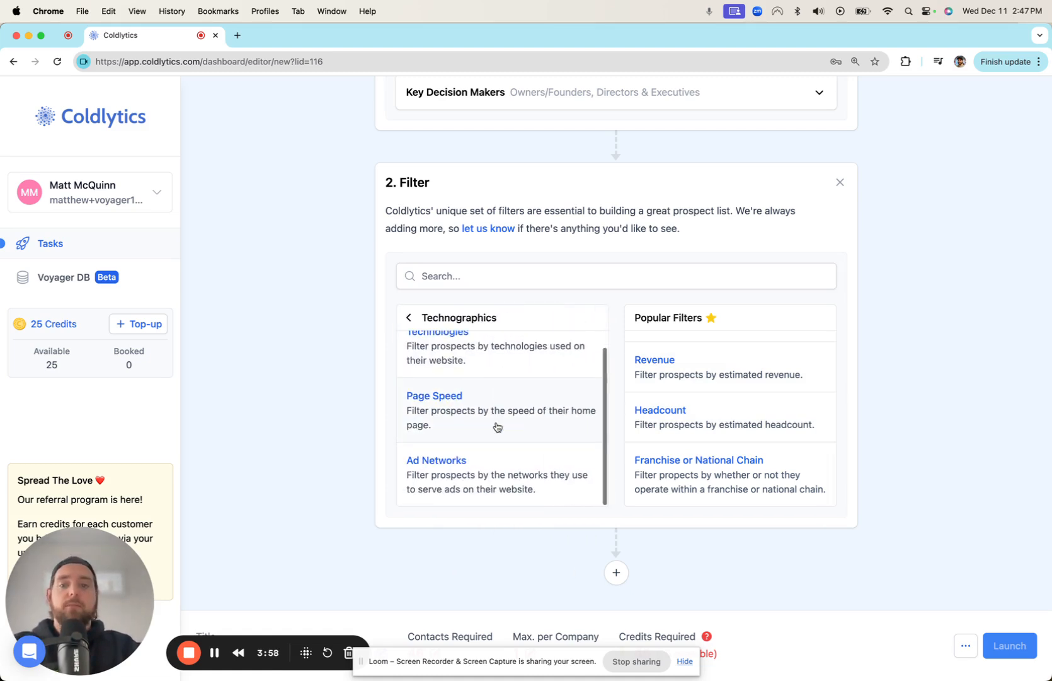
scroll(454, 404, up, 1)
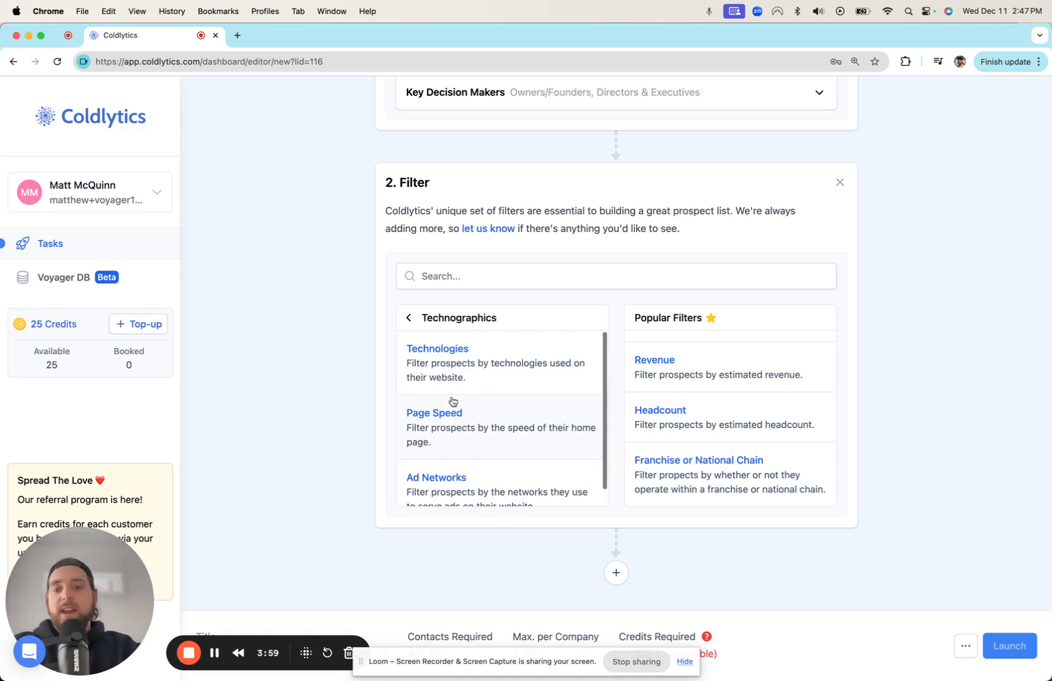
click(409, 318)
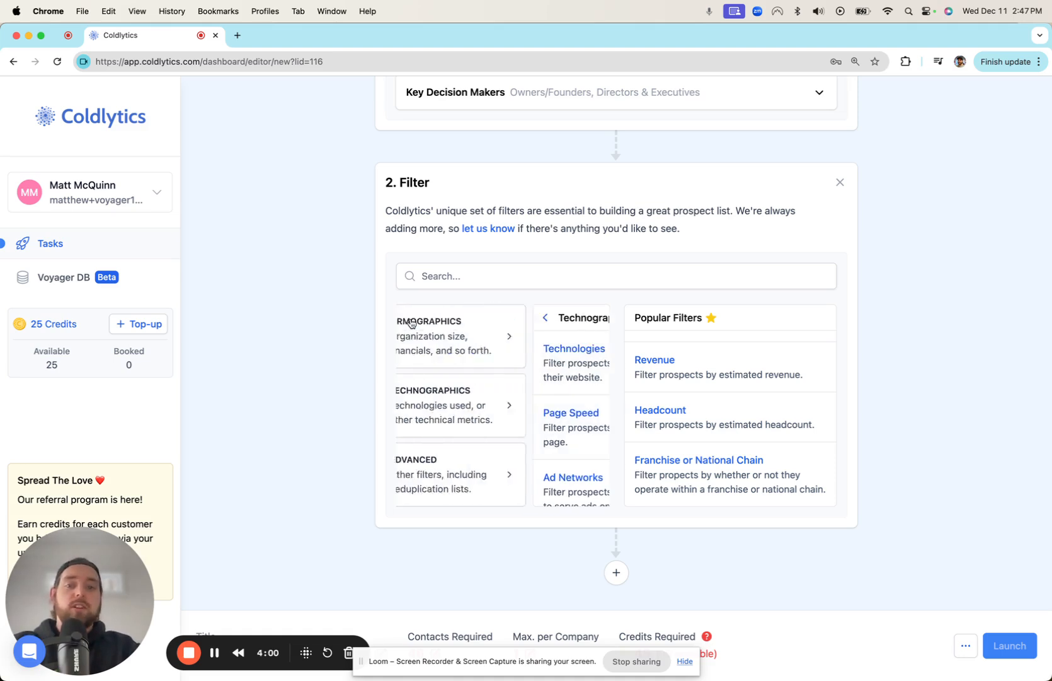
click(509, 472)
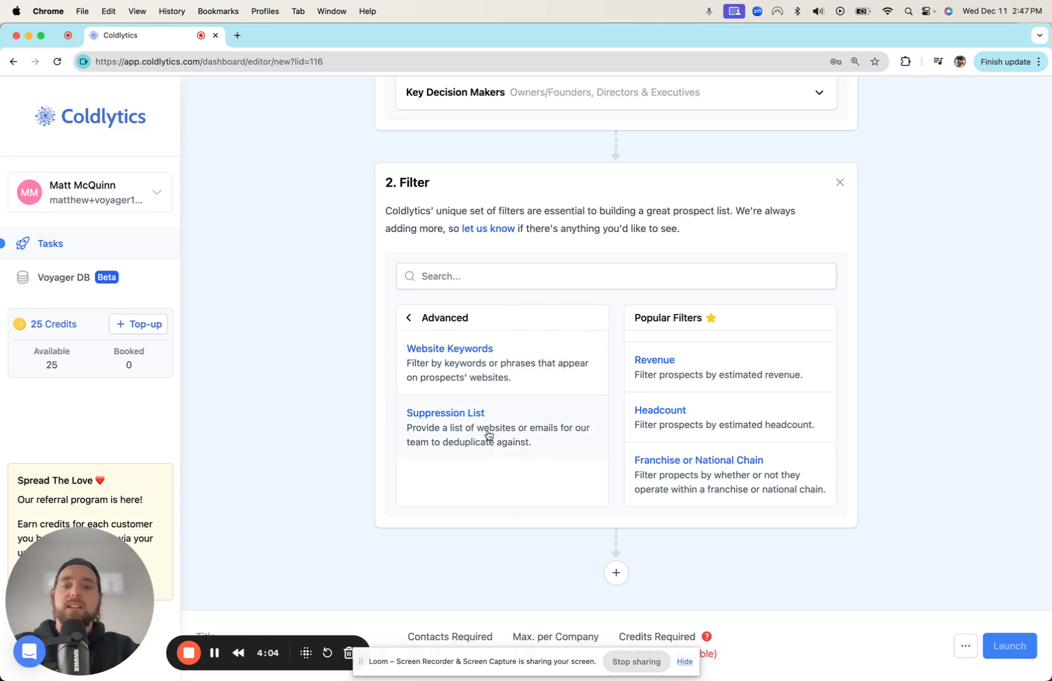
Open the Suppression List filter and its Google Sheet field, and remove the filter stage without applying it
click(562, 438)
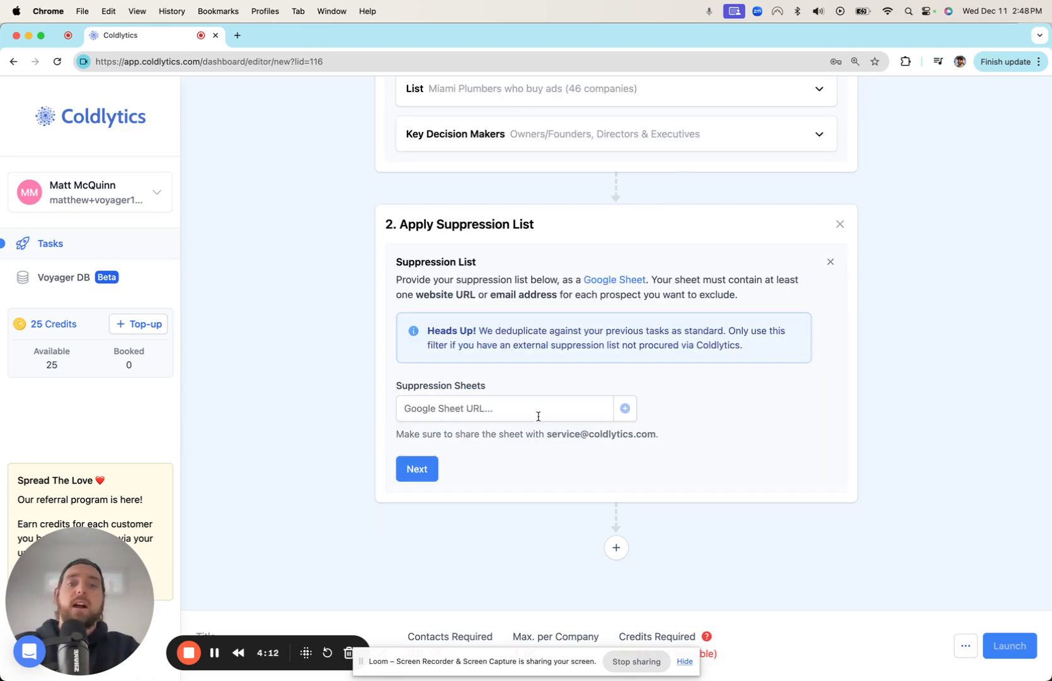
click(538, 413)
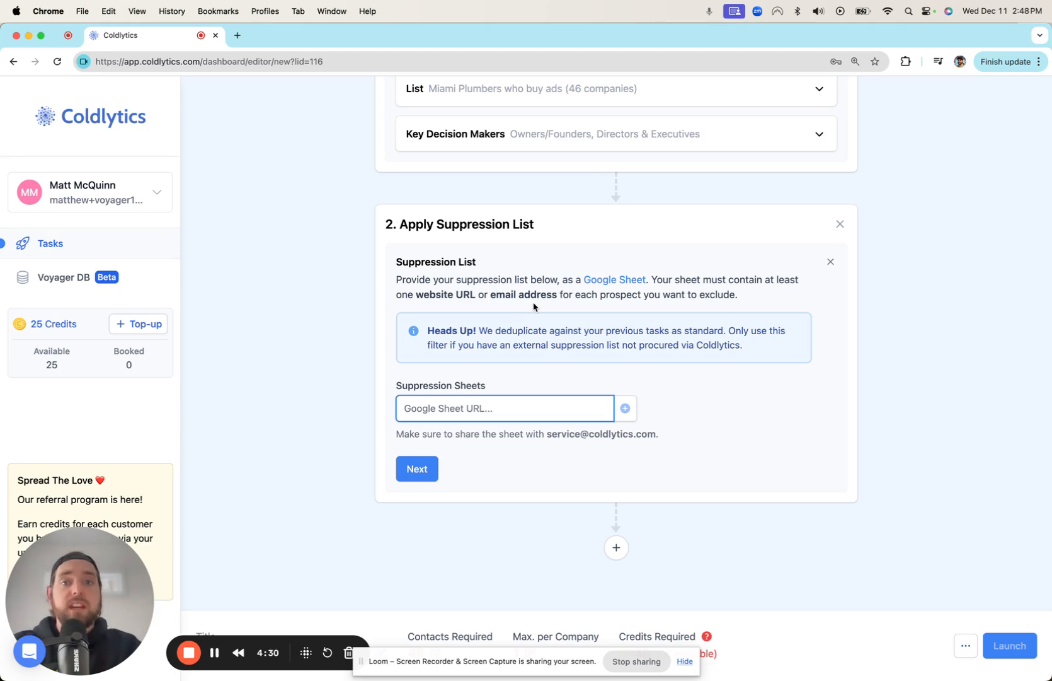
click(831, 262)
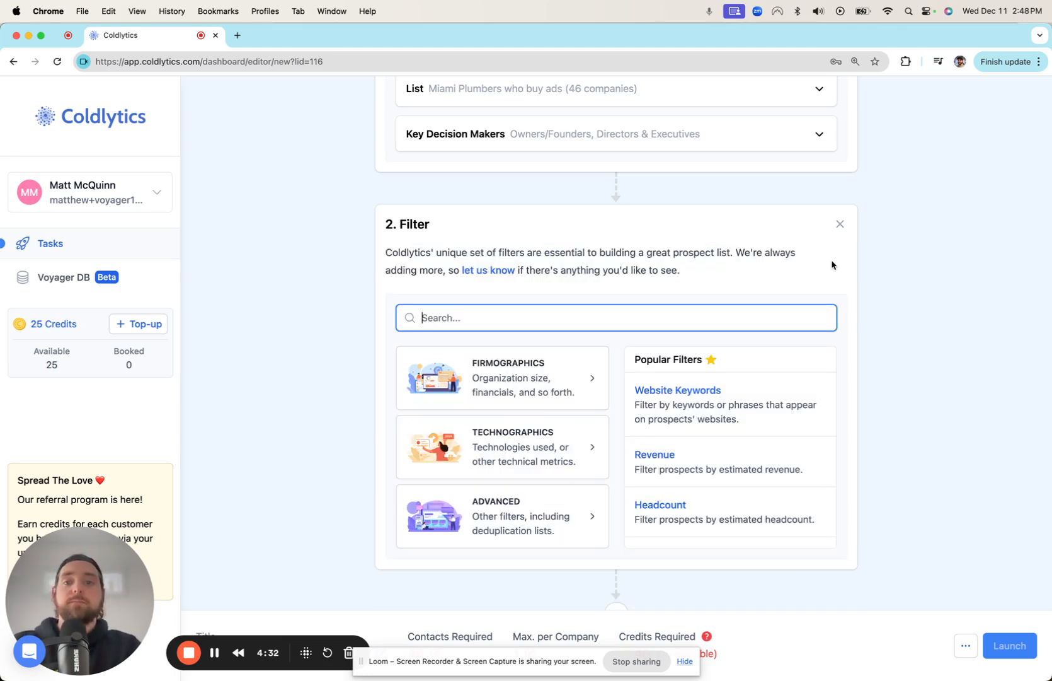
click(841, 224)
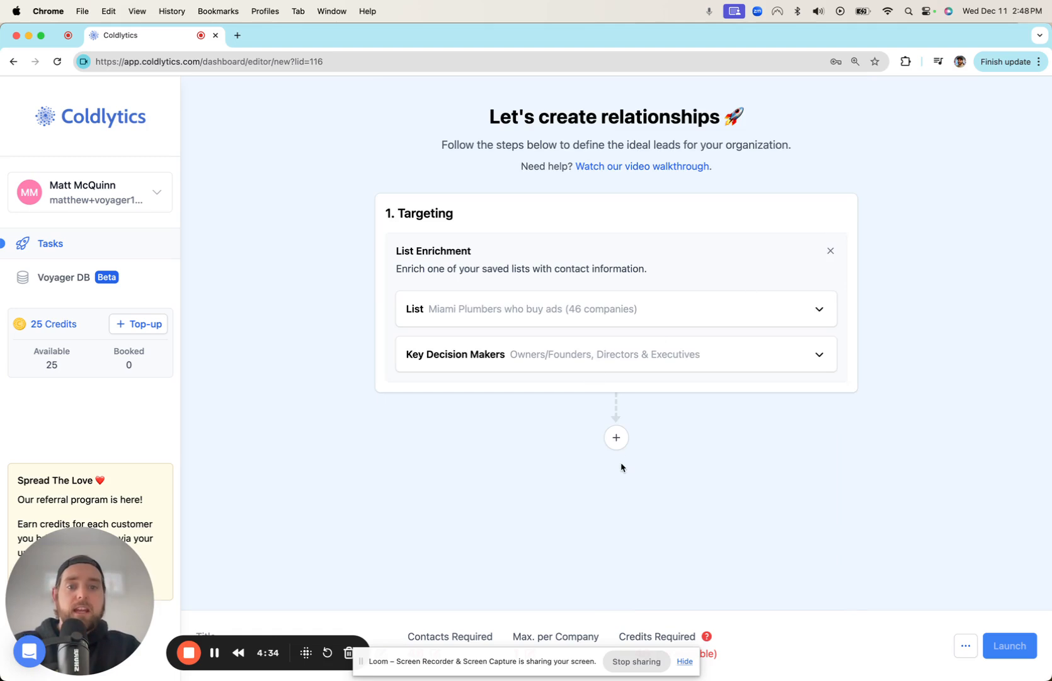
Add the Deliver stage to the task and bring its available data points into view
click(617, 439)
click(659, 492)
scroll(904, 448, down, 5)
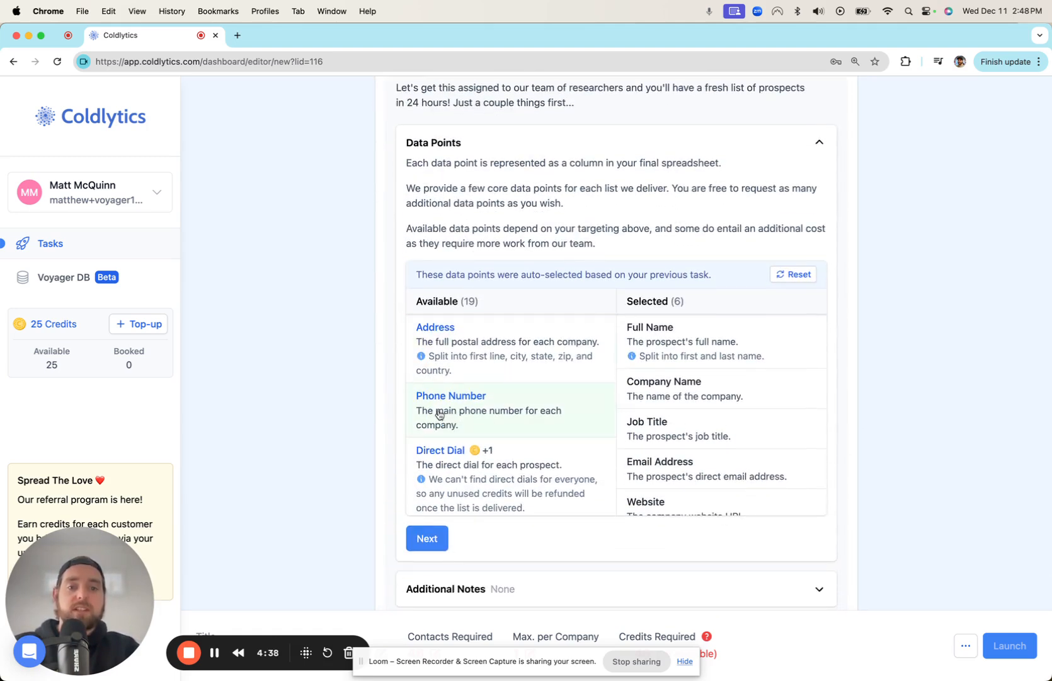
Review the auto-selected data points and add Address, Phone Number and Direct Dial to the selection
scroll(633, 193, down, 1)
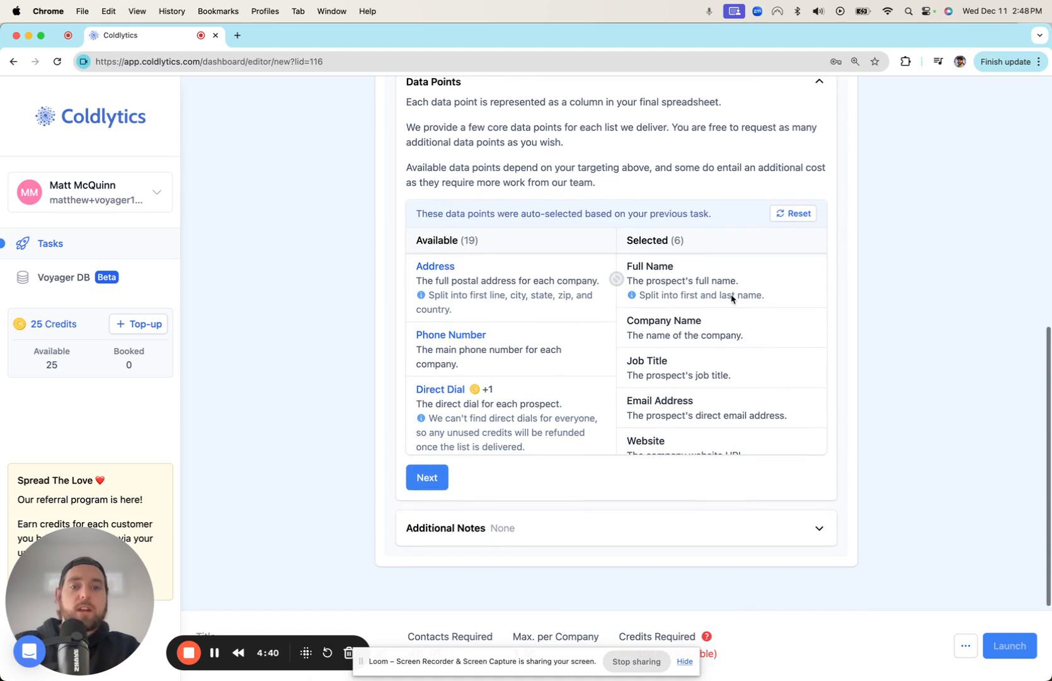
scroll(730, 296, down, 2)
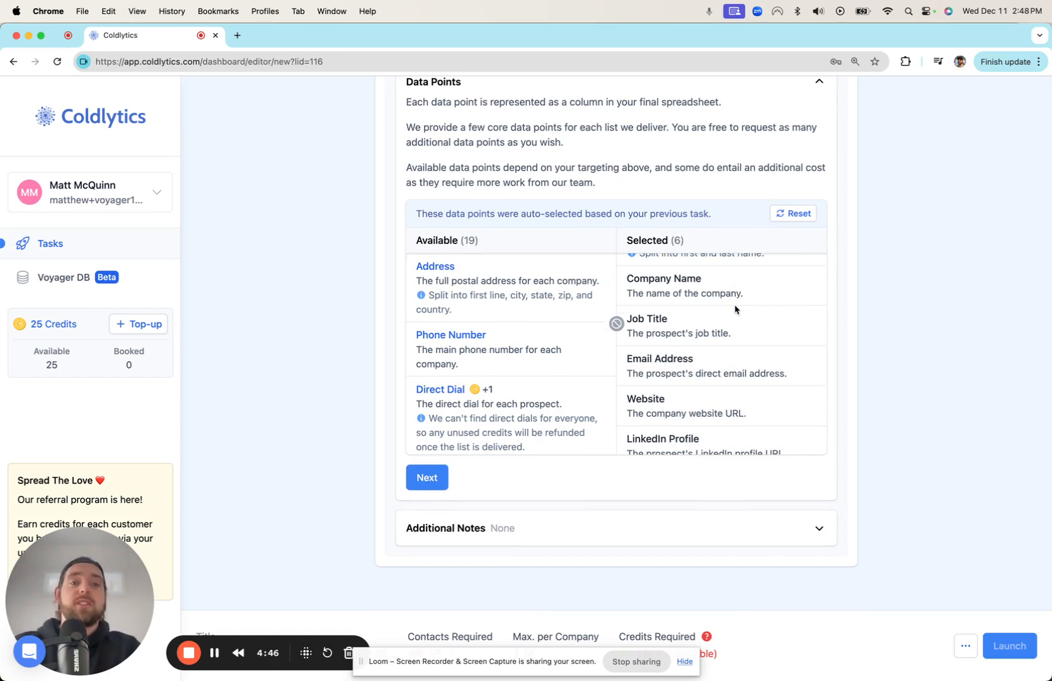
scroll(736, 326, down, 1)
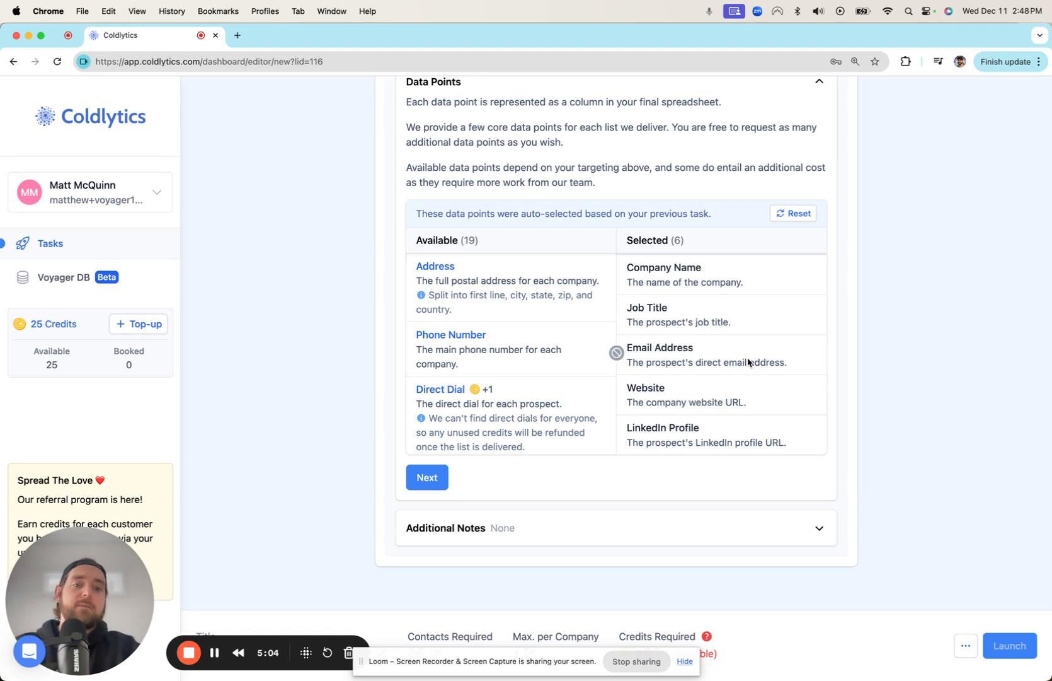
scroll(732, 405, down, 1)
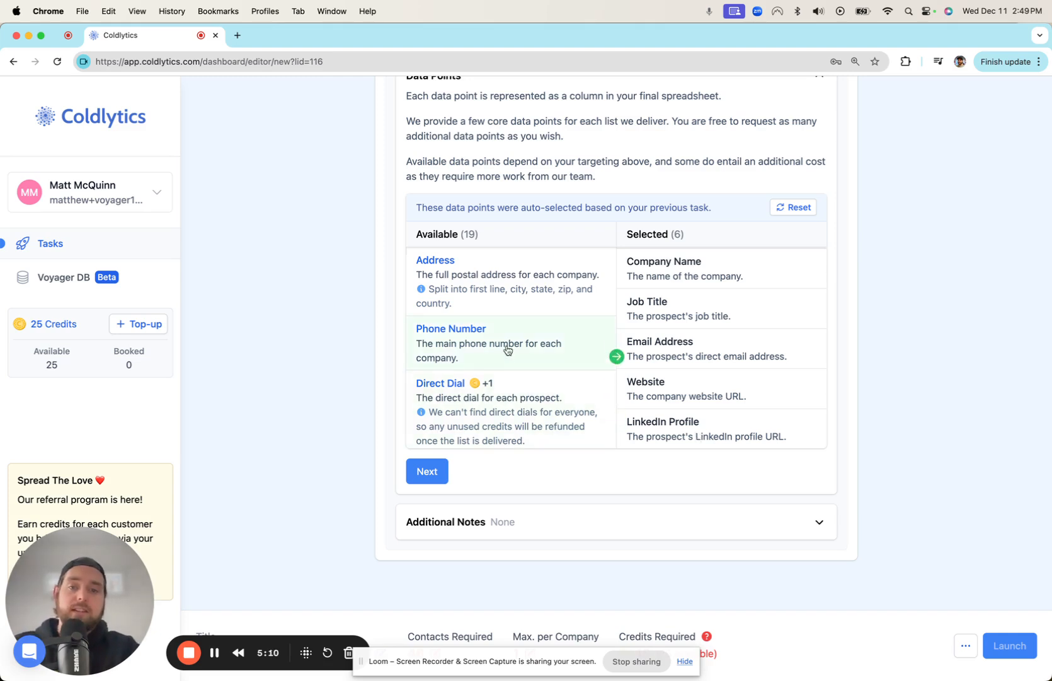
scroll(511, 348, up, 2)
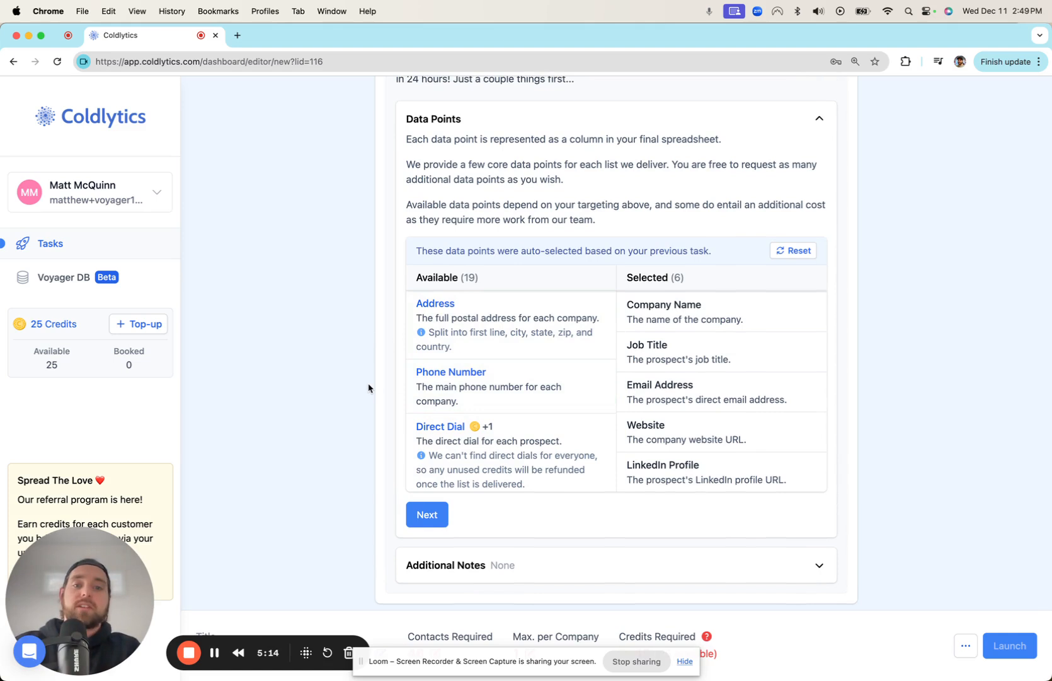
scroll(399, 403, down, 1)
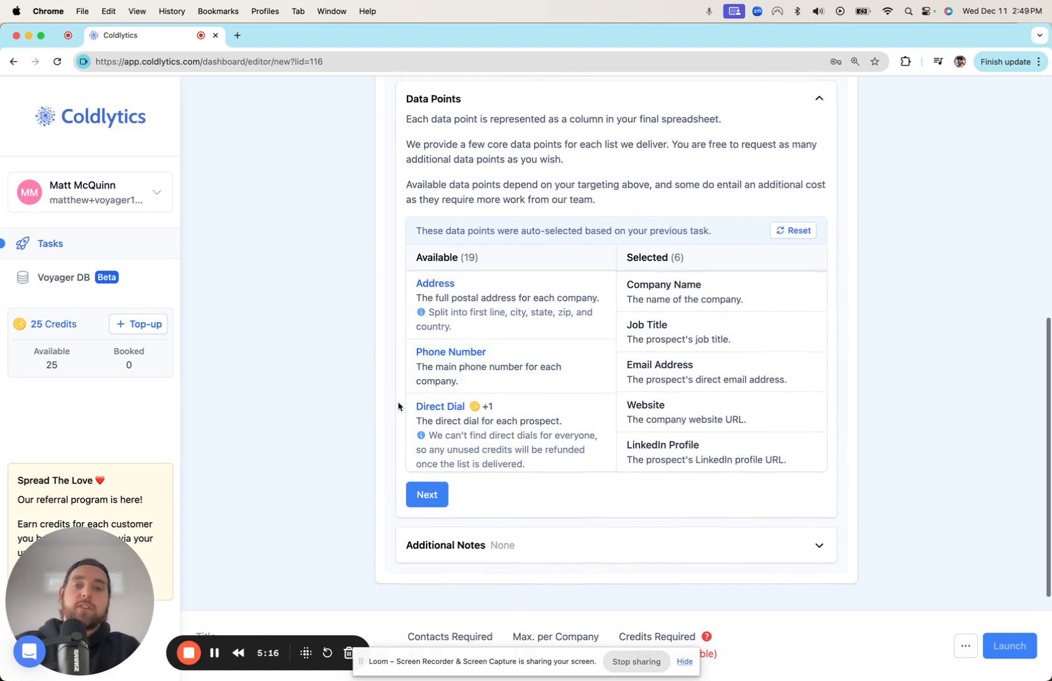
click(512, 292)
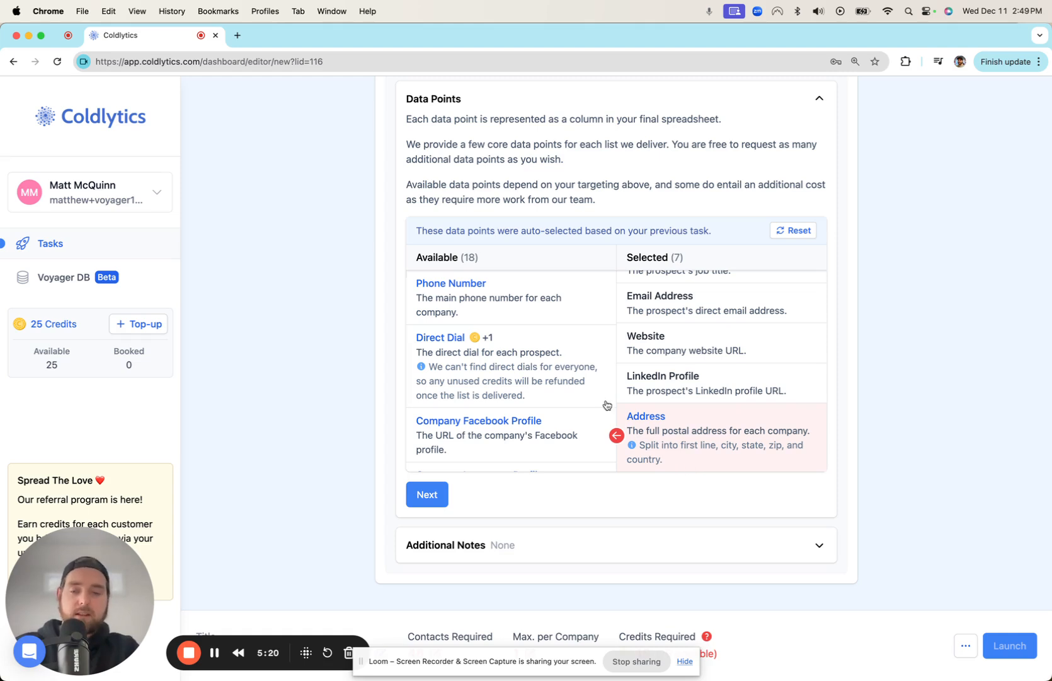
click(543, 301)
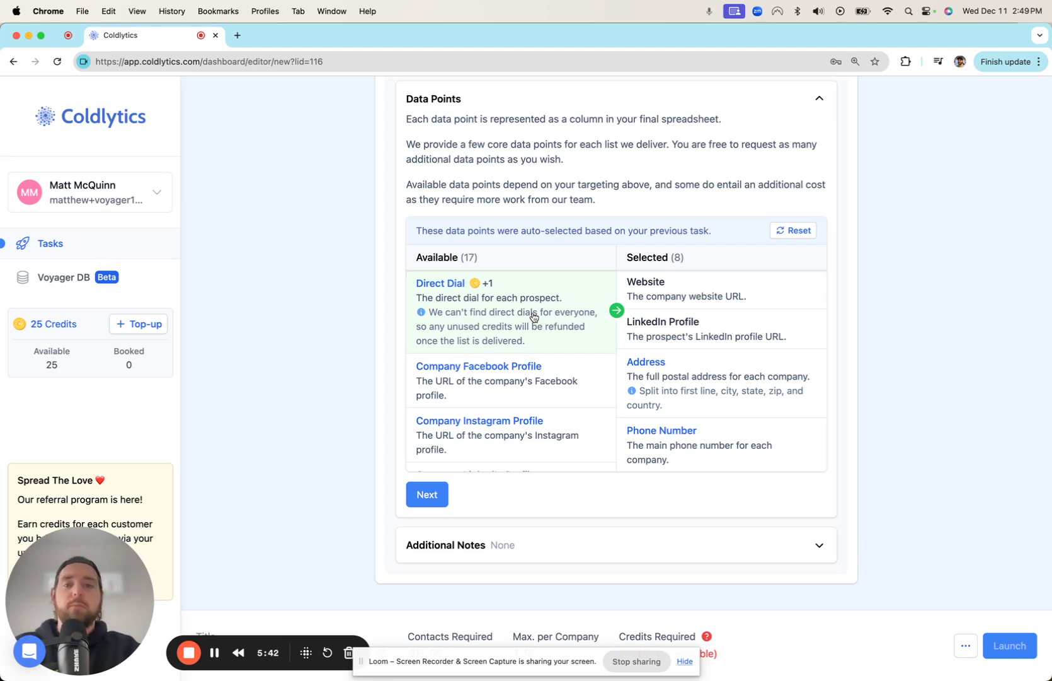
click(533, 317)
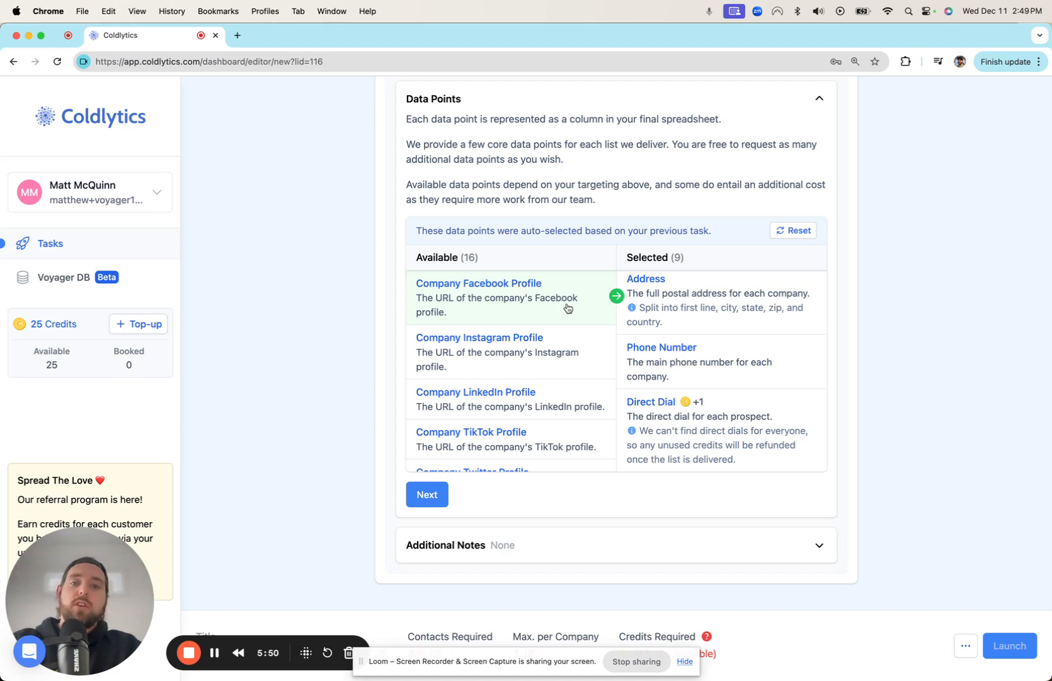
Add the company's Facebook, Instagram, LinkedIn, TikTok and Twitter profiles to the selected data points
click(568, 308)
click(567, 308)
click(568, 308)
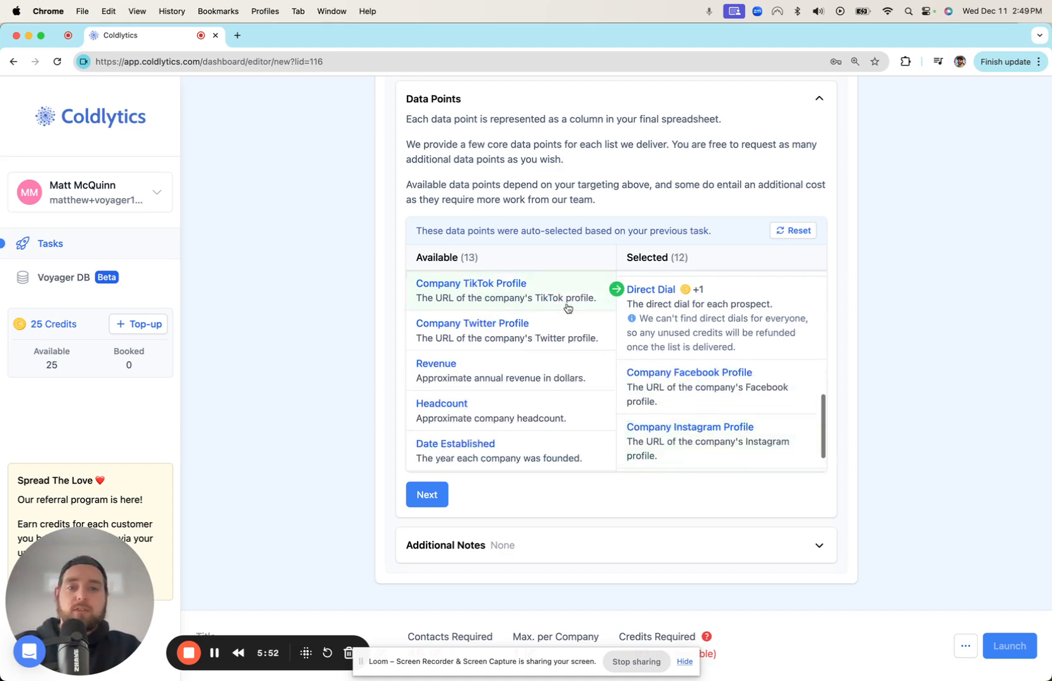
click(568, 308)
click(568, 307)
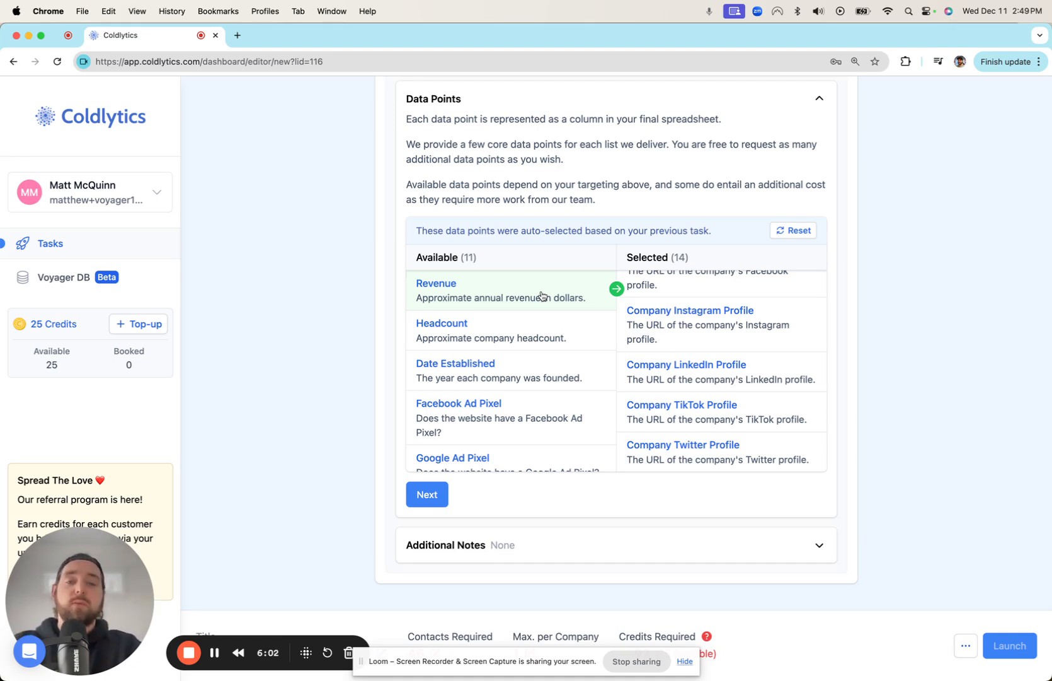
Add Revenue, Headcount and Date Established to the selected data points
click(542, 296)
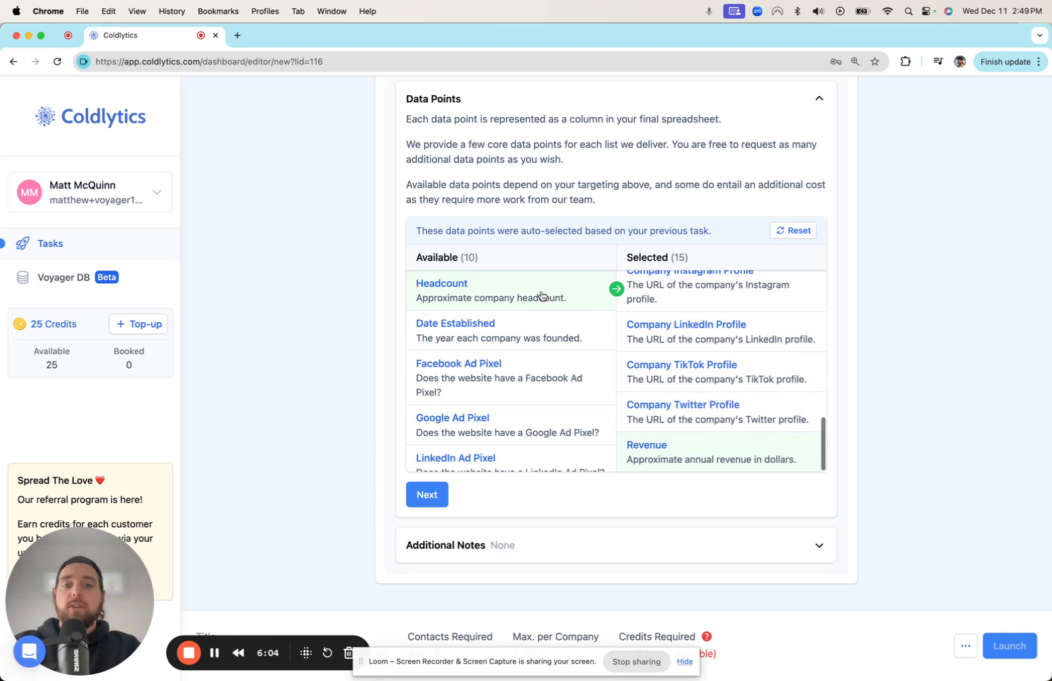
click(542, 296)
click(542, 296)
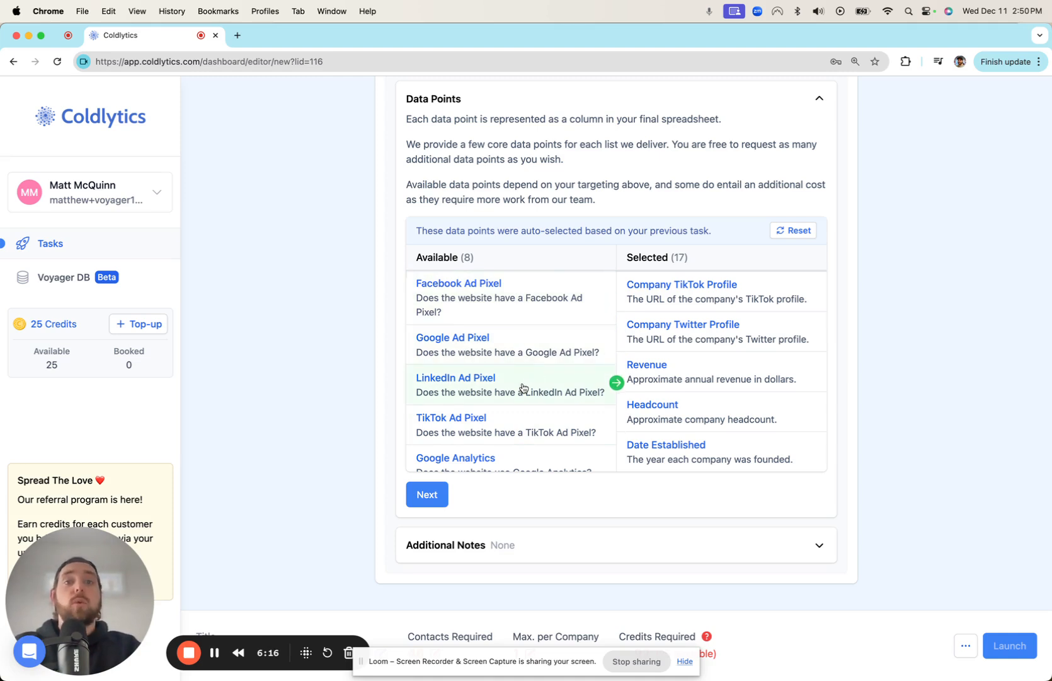
Add the Facebook, Google, LinkedIn and TikTok Ad Pixel checks to the selected data points
click(541, 296)
click(541, 296)
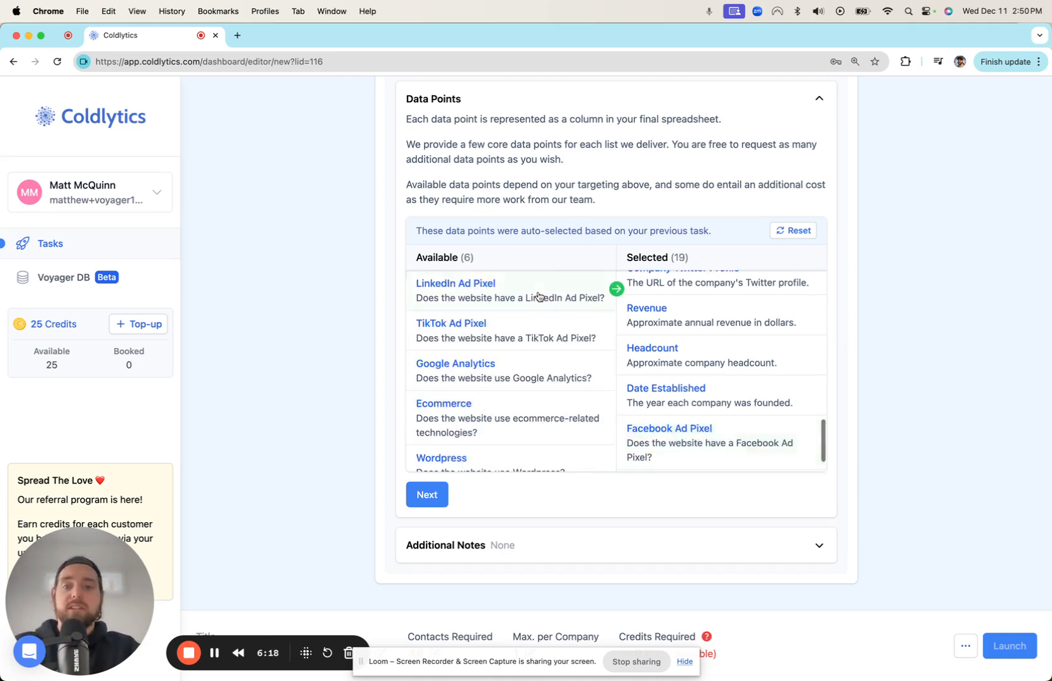
click(539, 295)
click(538, 295)
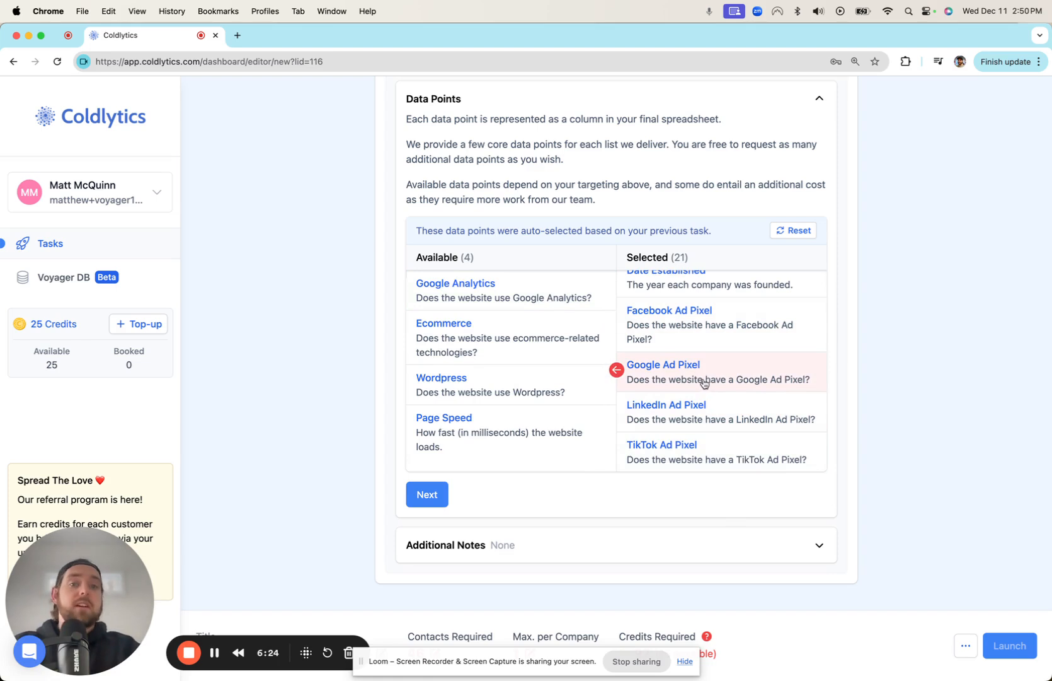
Add Google Analytics, Ecommerce, Wordpress and Page Speed to the data points, and leave the additional notes blank
click(552, 298)
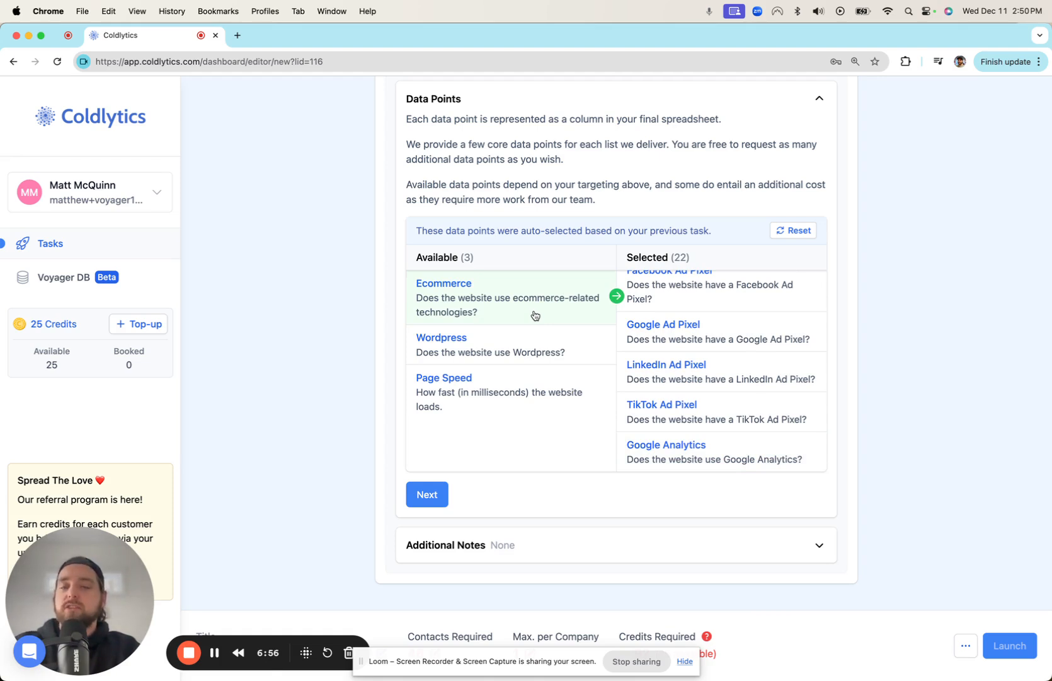
click(535, 315)
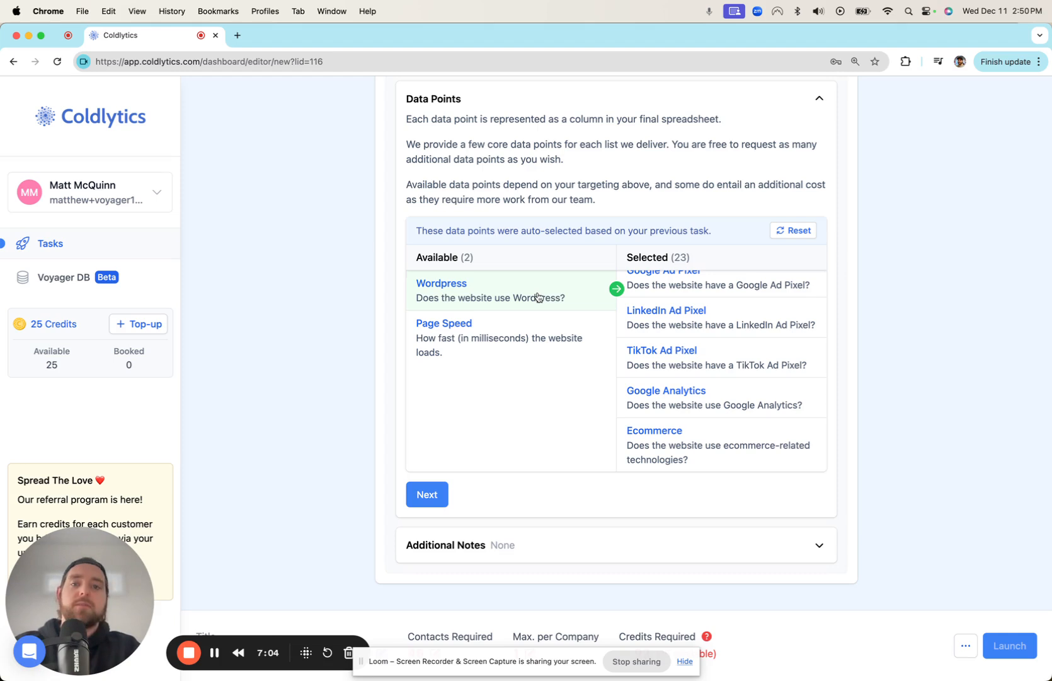
click(538, 297)
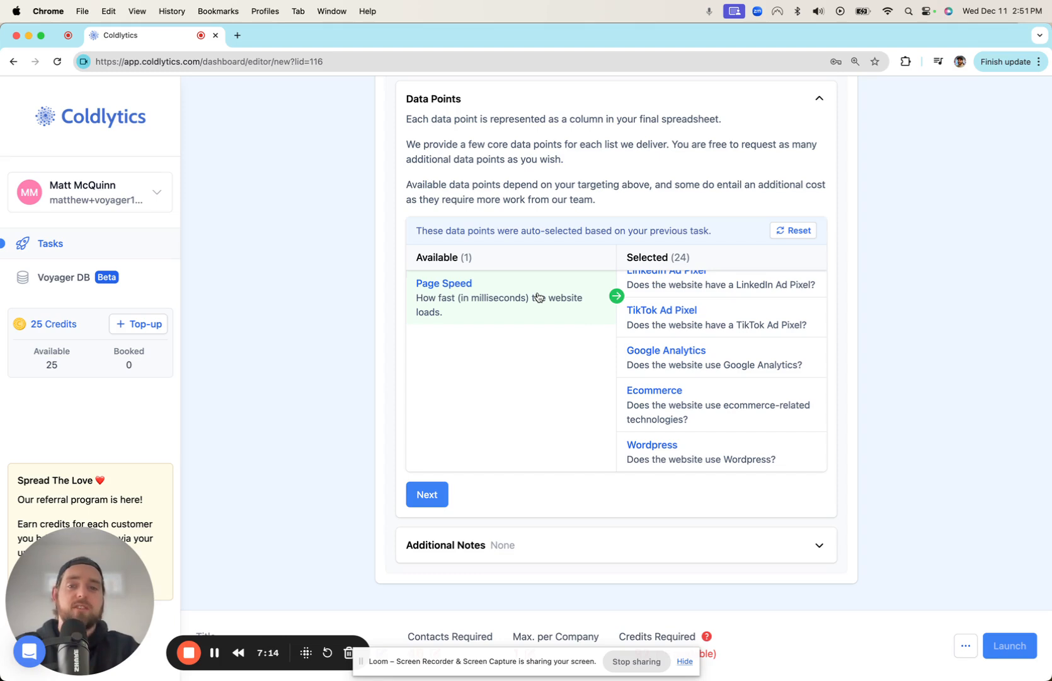
click(538, 297)
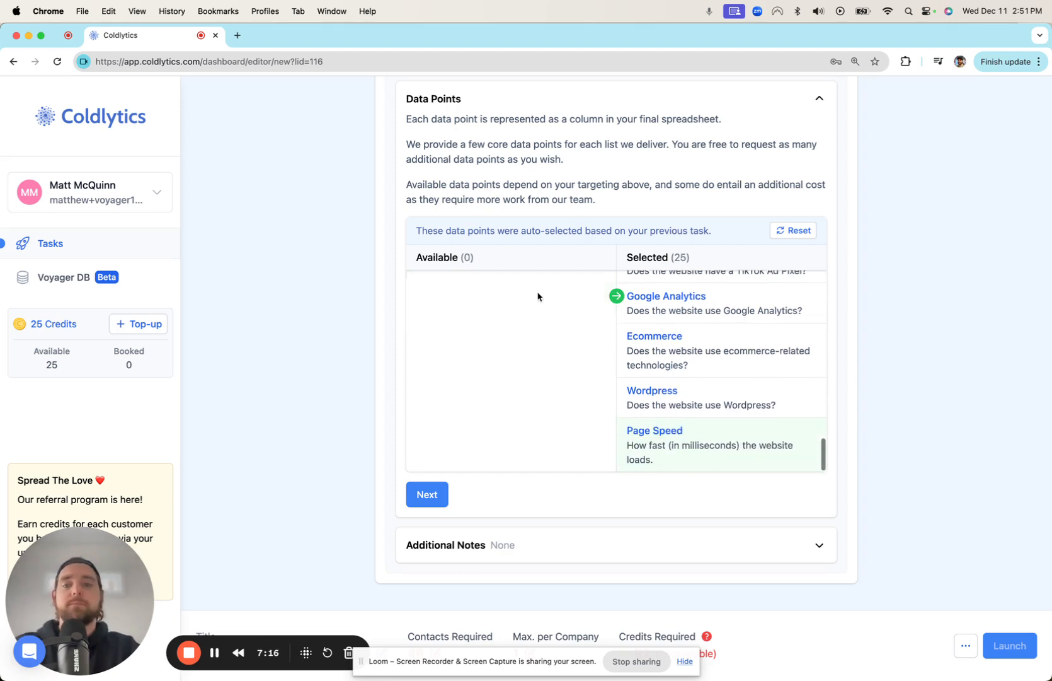
click(435, 504)
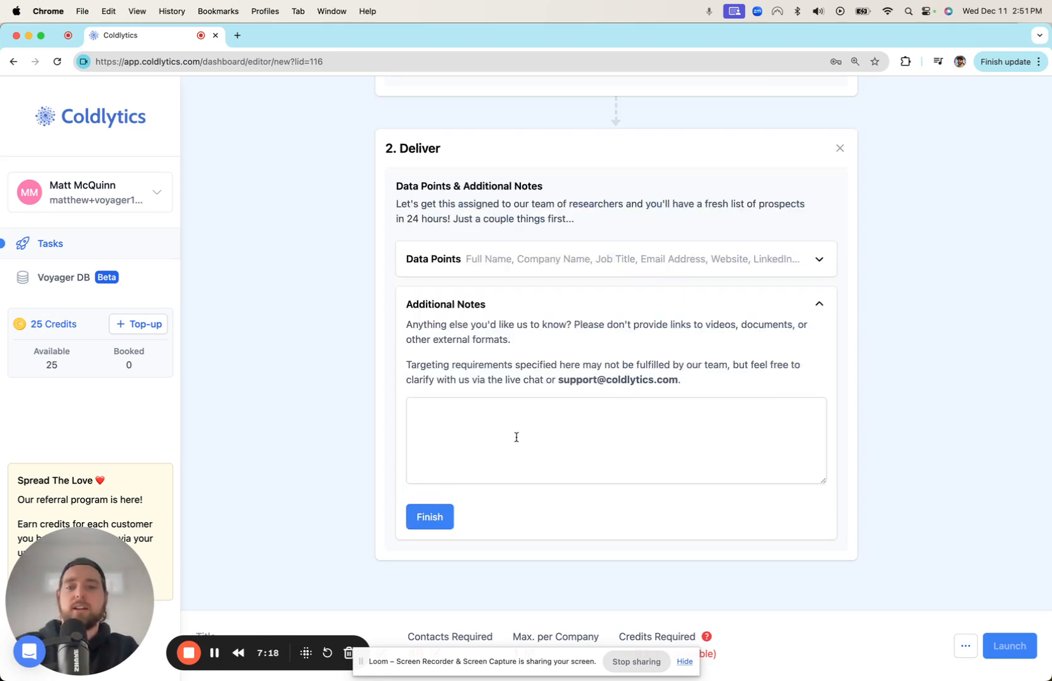
click(820, 302)
Clear the floating overlays off the task summary and set the contacts required to 25
drag(104, 599, 104, 502)
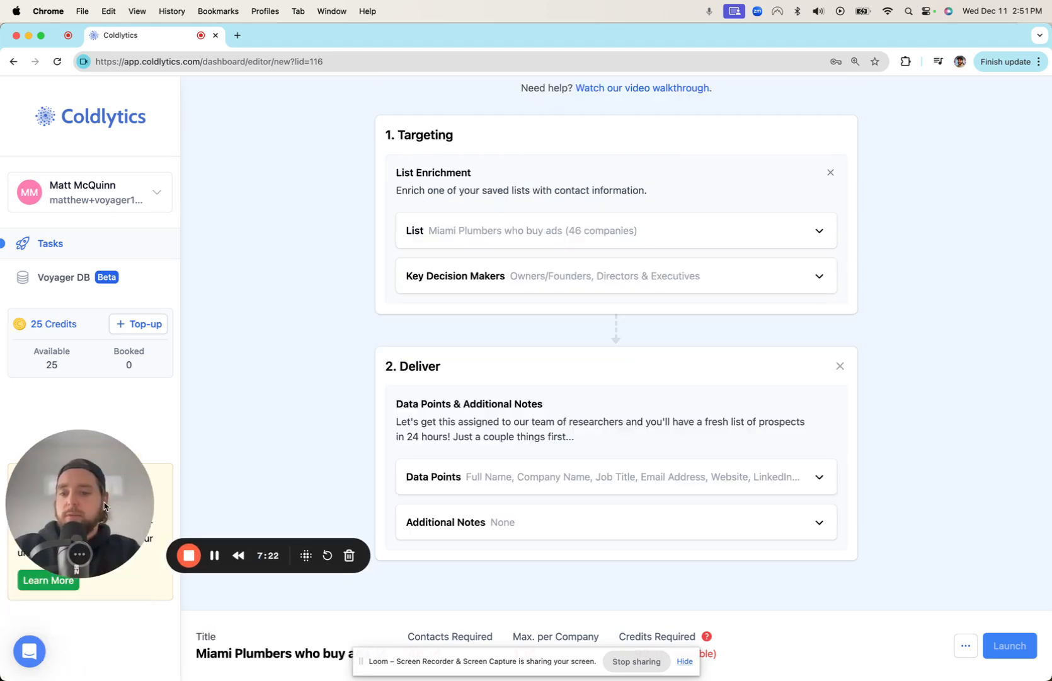
drag(467, 657, 482, 582)
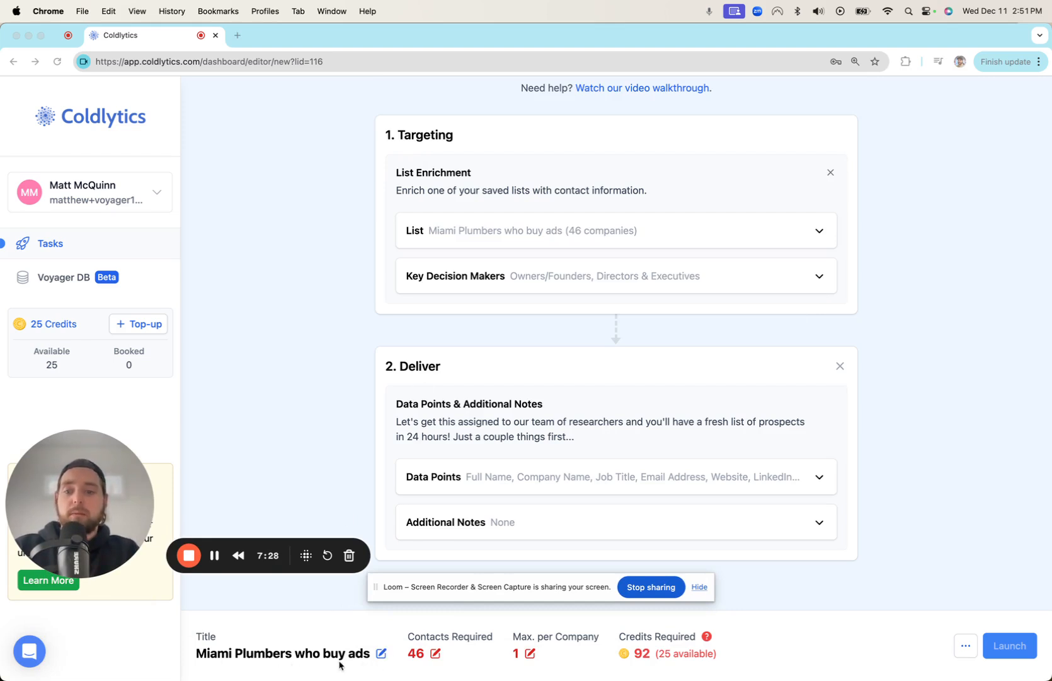
click(436, 655)
click(435, 653)
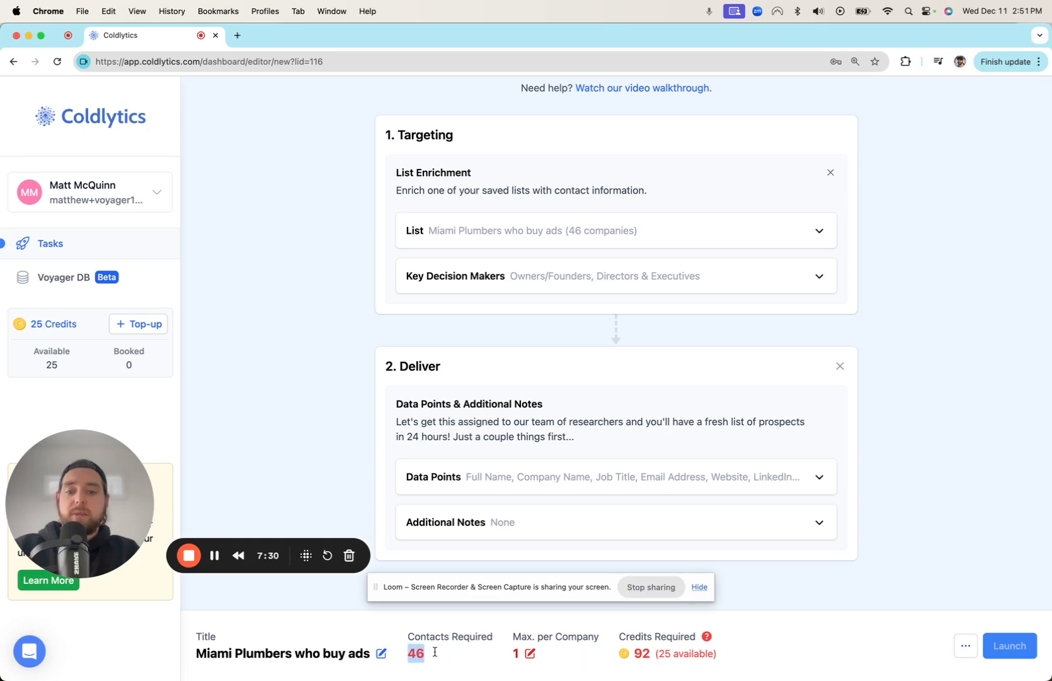
text(25)
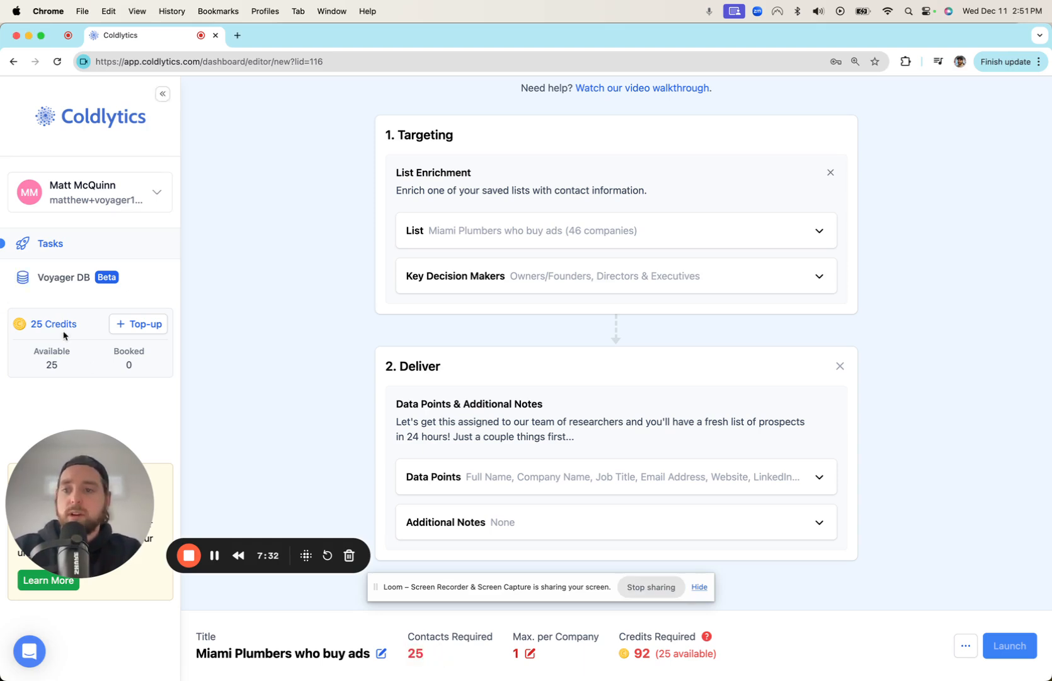
key(Return)
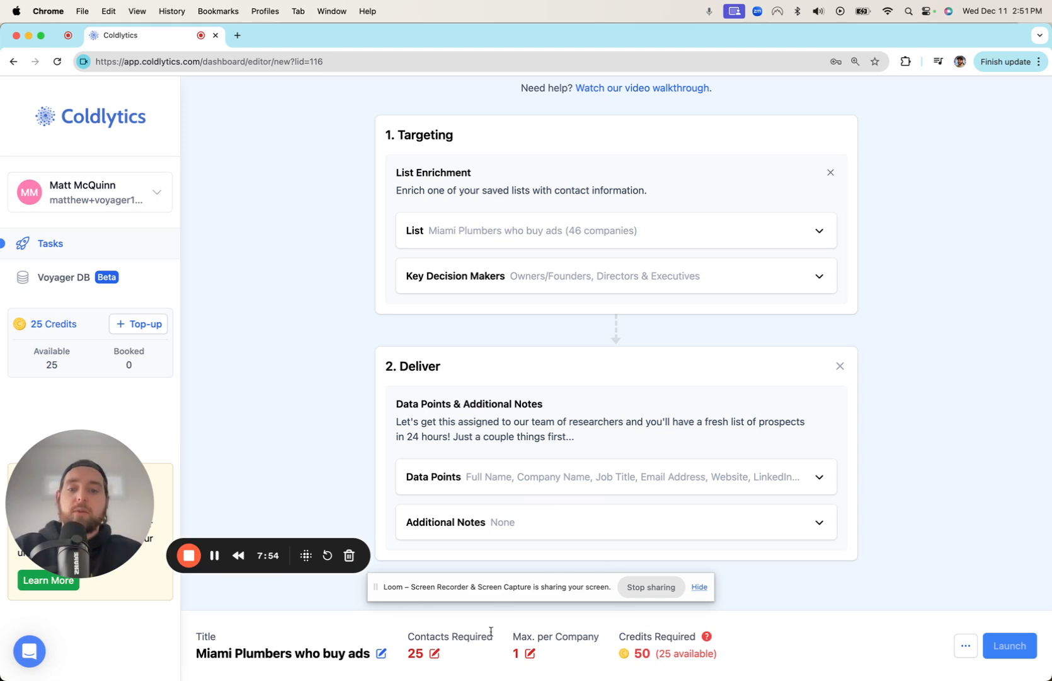
Remove Direct Dial from the selected data points and launch the task
click(568, 479)
scroll(621, 431, down, 10)
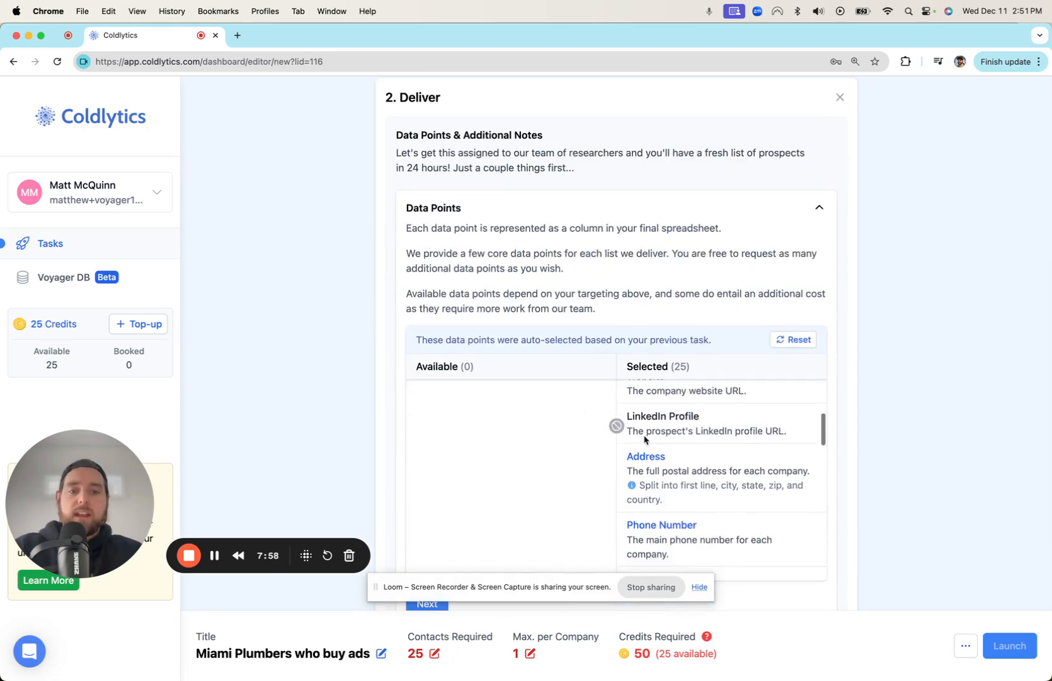
scroll(712, 460, up, 1)
click(749, 420)
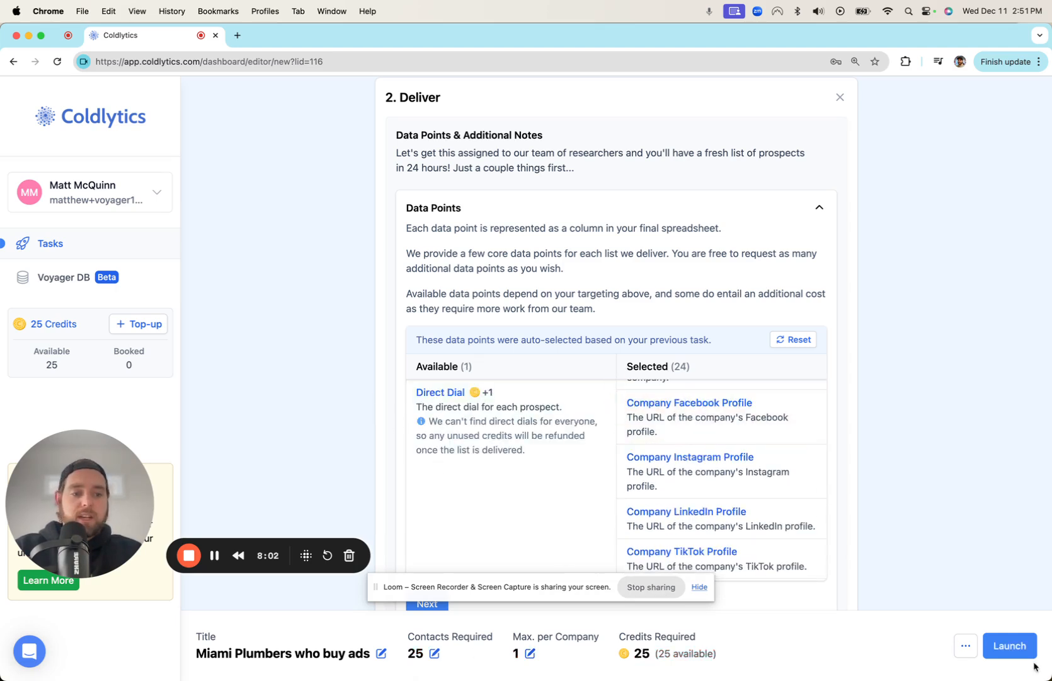
click(1011, 645)
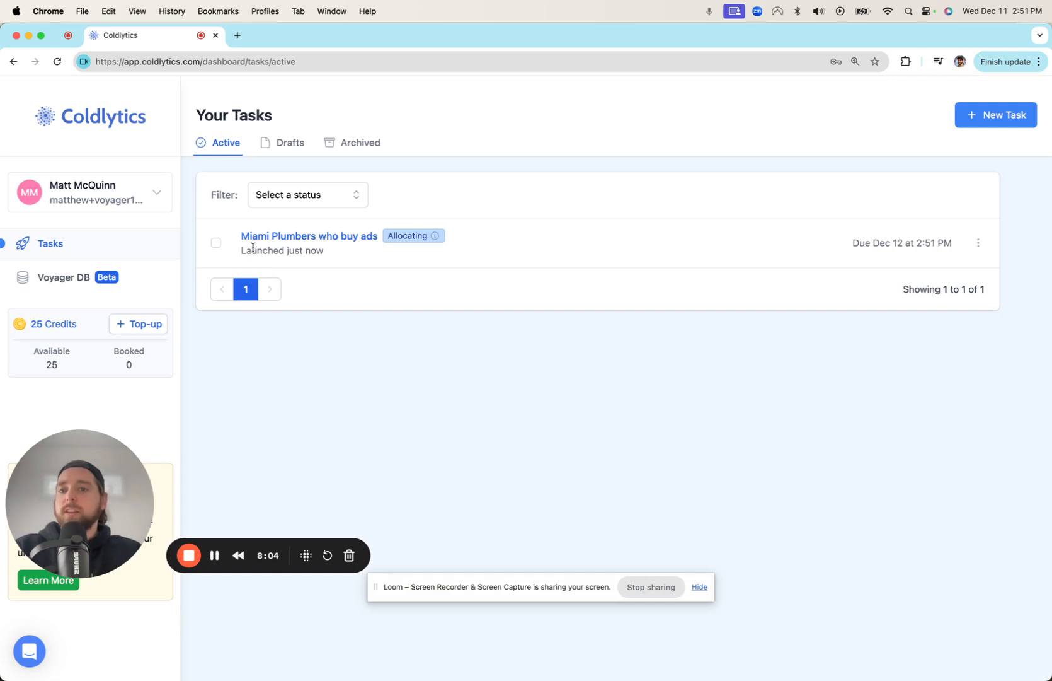
mouse_move(407, 238)
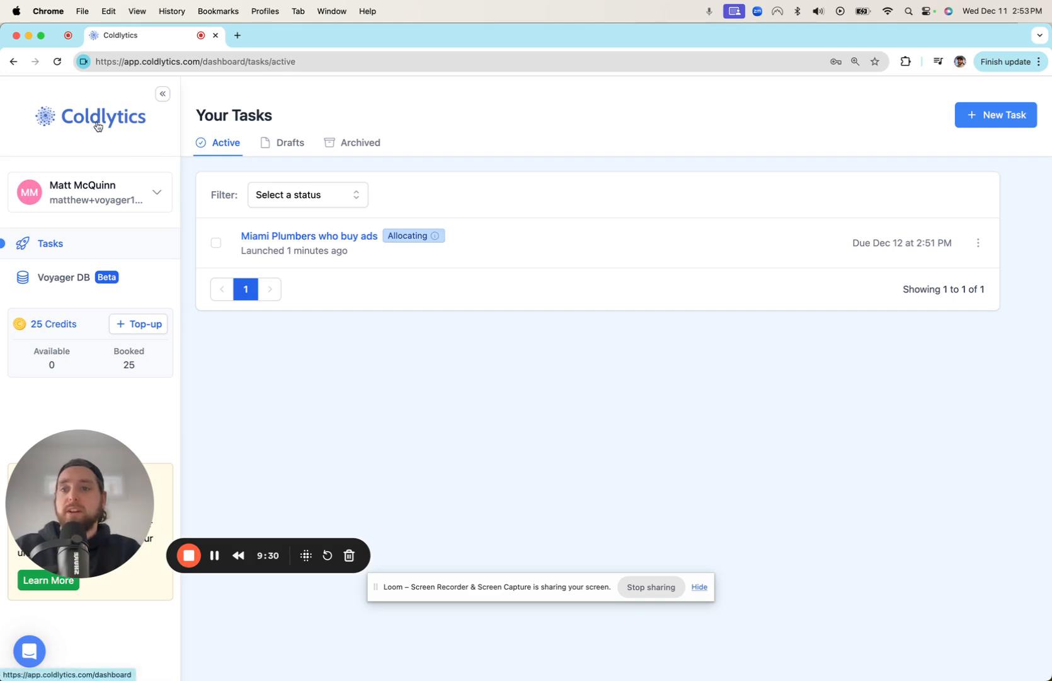
click(1015, 116)
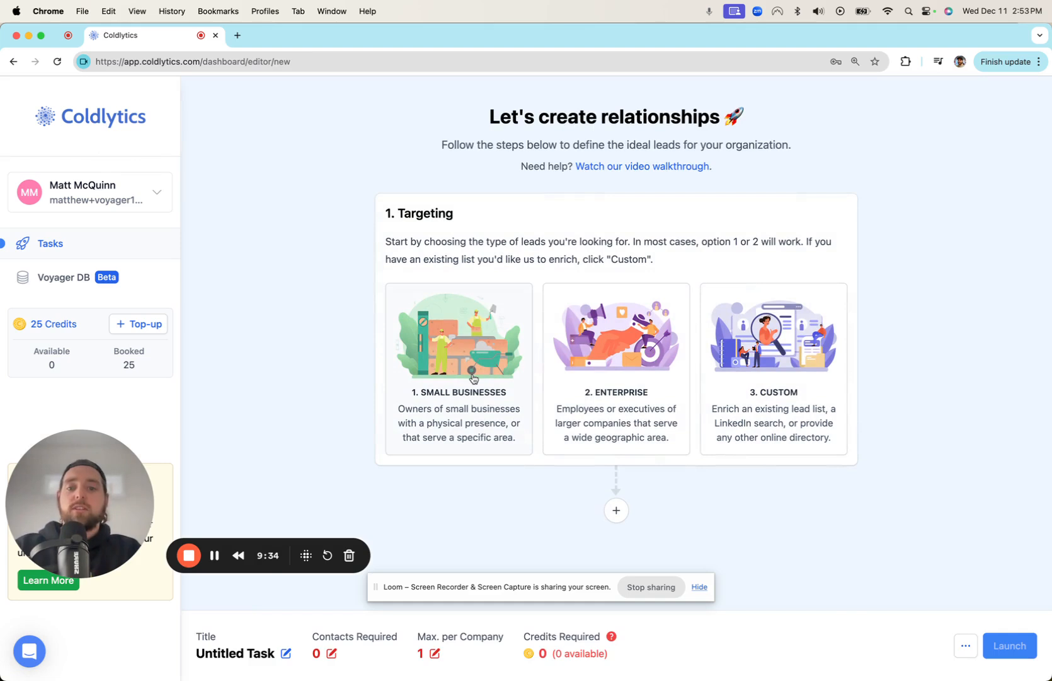
click(471, 375)
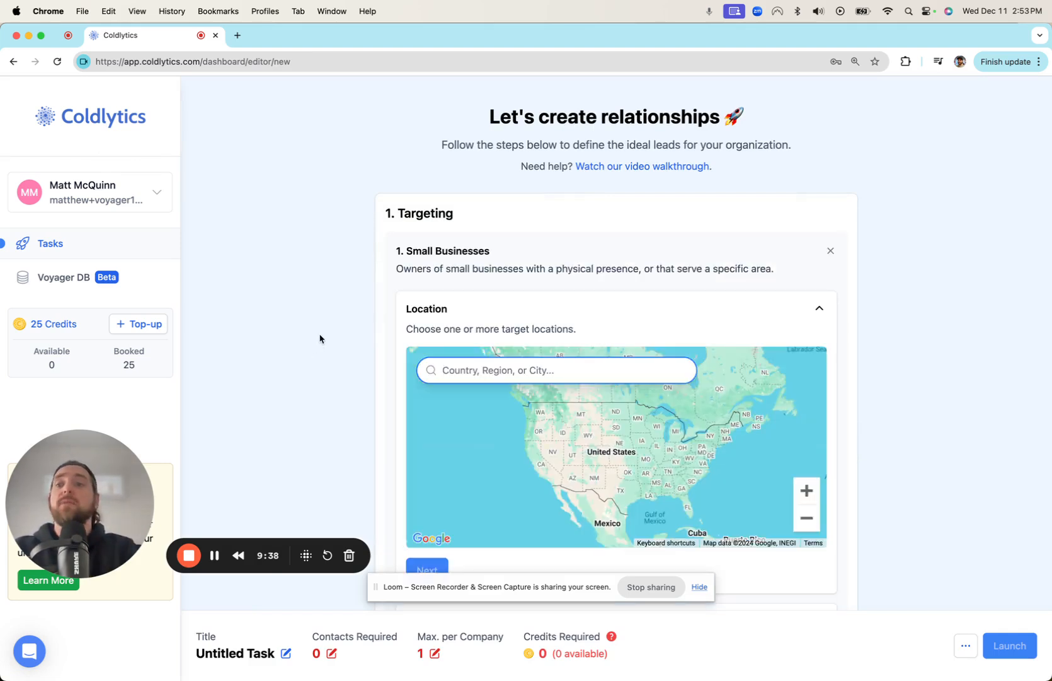
click(65, 282)
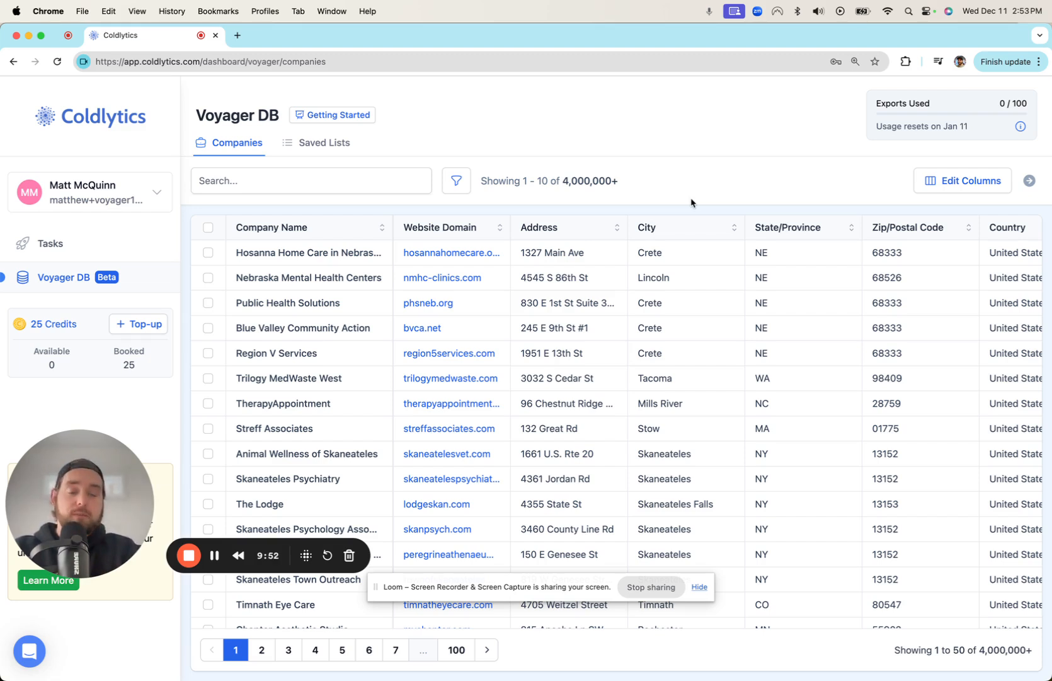
Start a new Small Businesses task, choose Miami, FL, USA as the target location, and proceed to the industry settings
click(50, 243)
click(1010, 116)
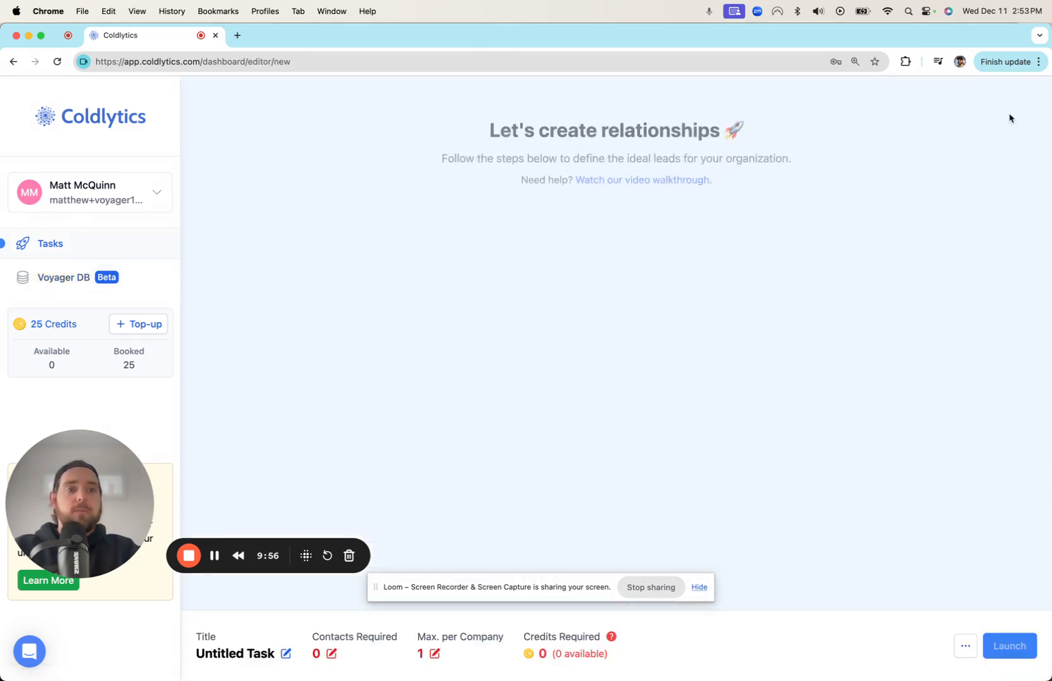
click(495, 366)
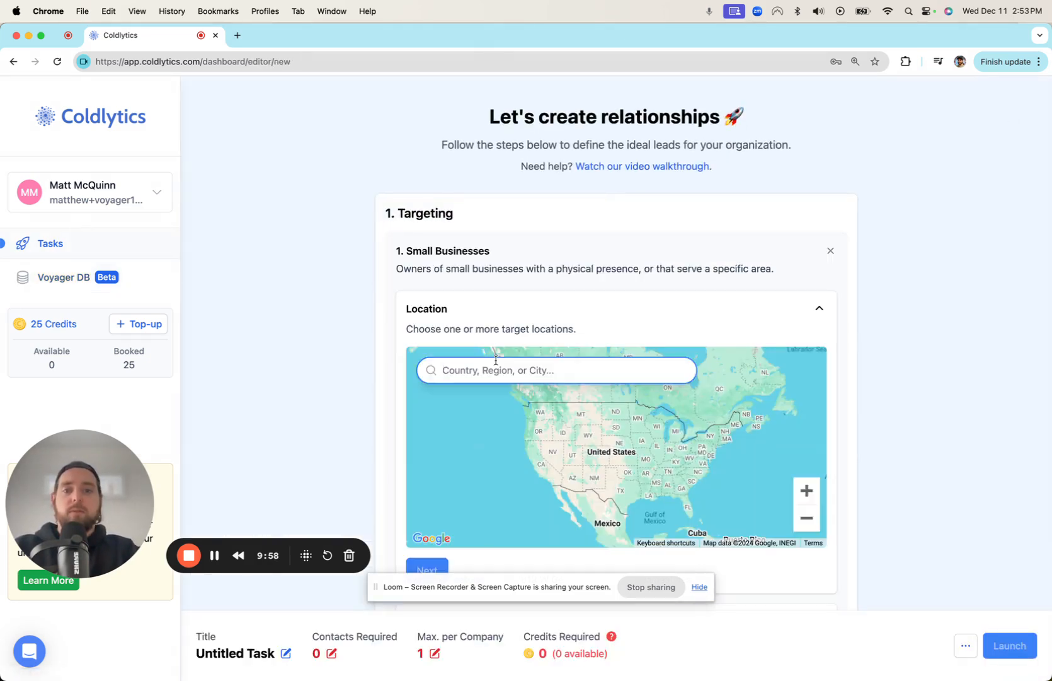
text(miami)
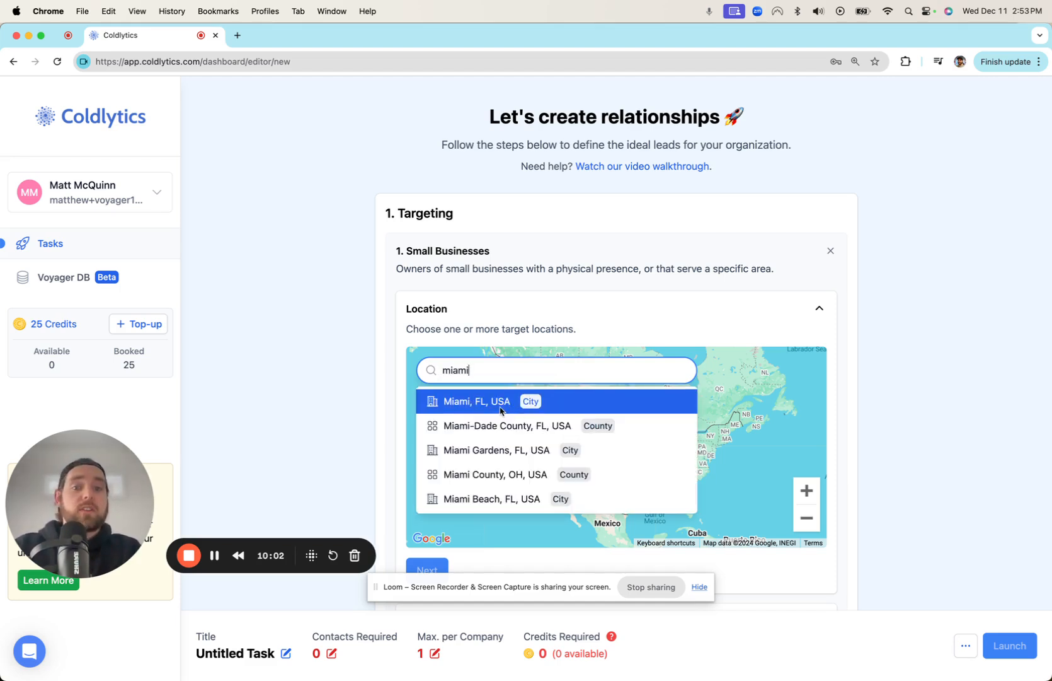
click(494, 409)
scroll(422, 444, down, 3)
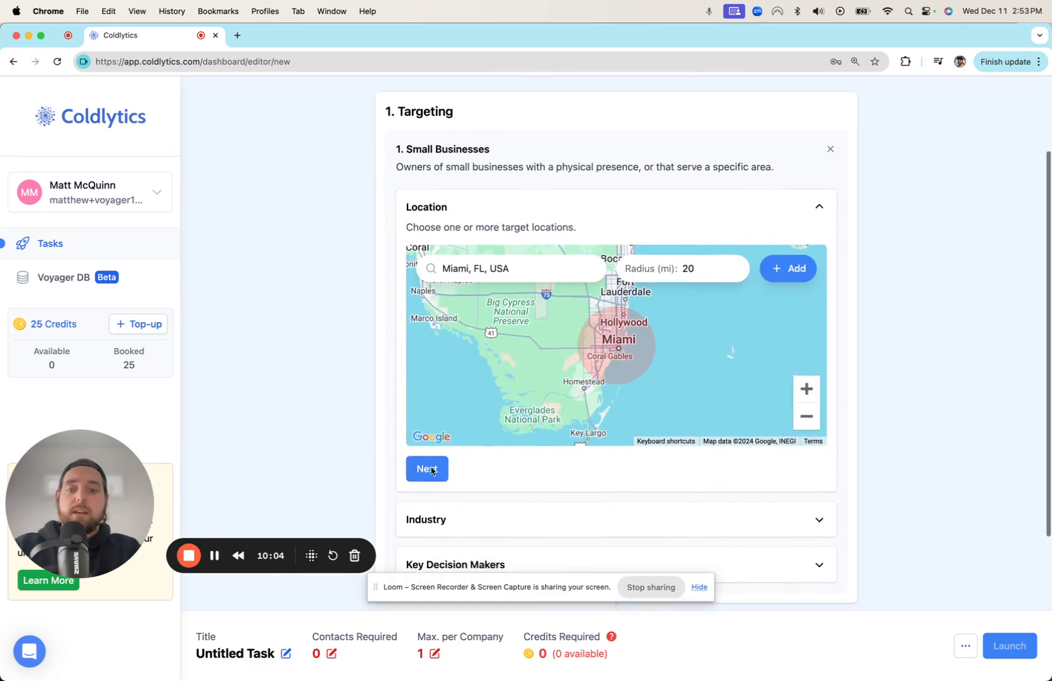
click(429, 467)
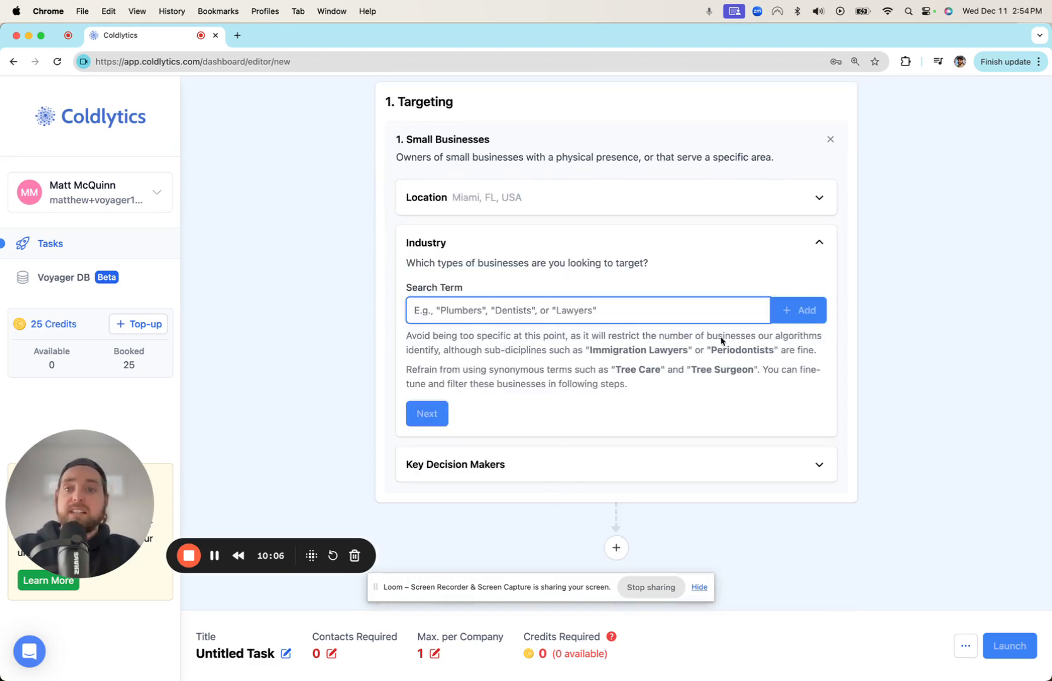
Remove the Small Businesses targeting from the new task and choose Custom targeting instead
scroll(770, 236, up, 1)
click(832, 176)
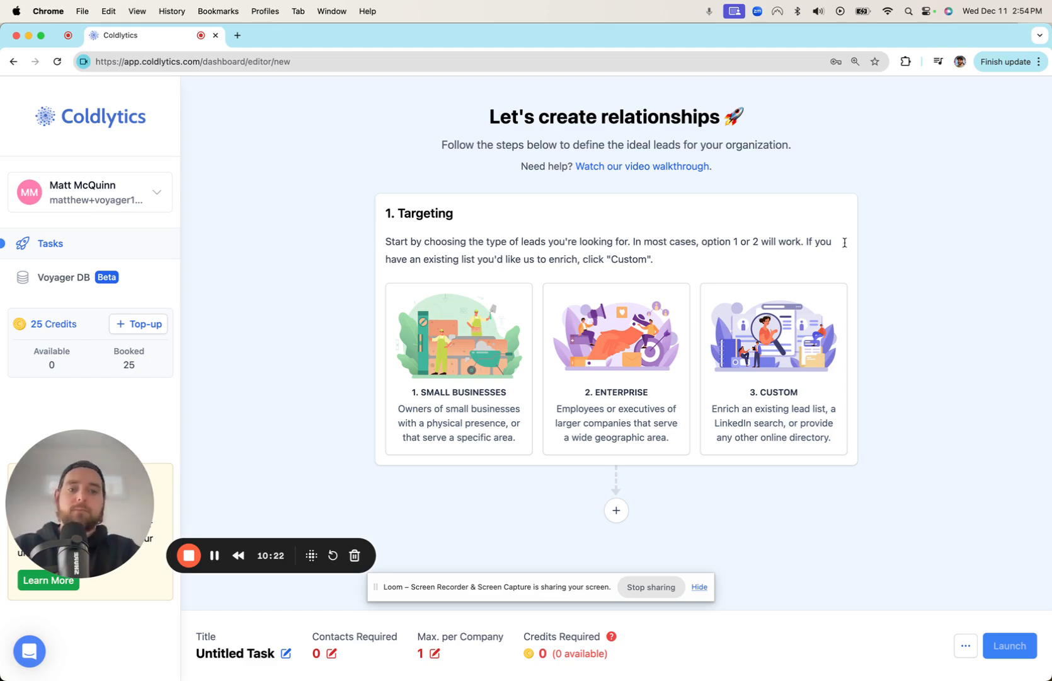
click(779, 429)
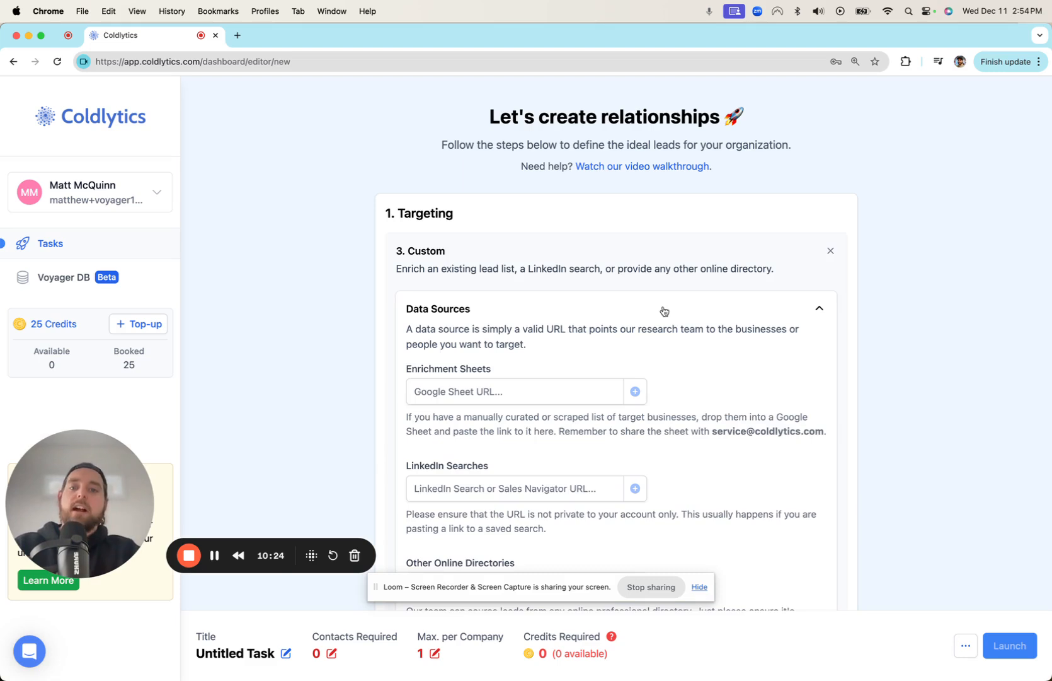
Review the Custom data source options for enrichment sheets, LinkedIn searches and other online directories
scroll(665, 311, down, 3)
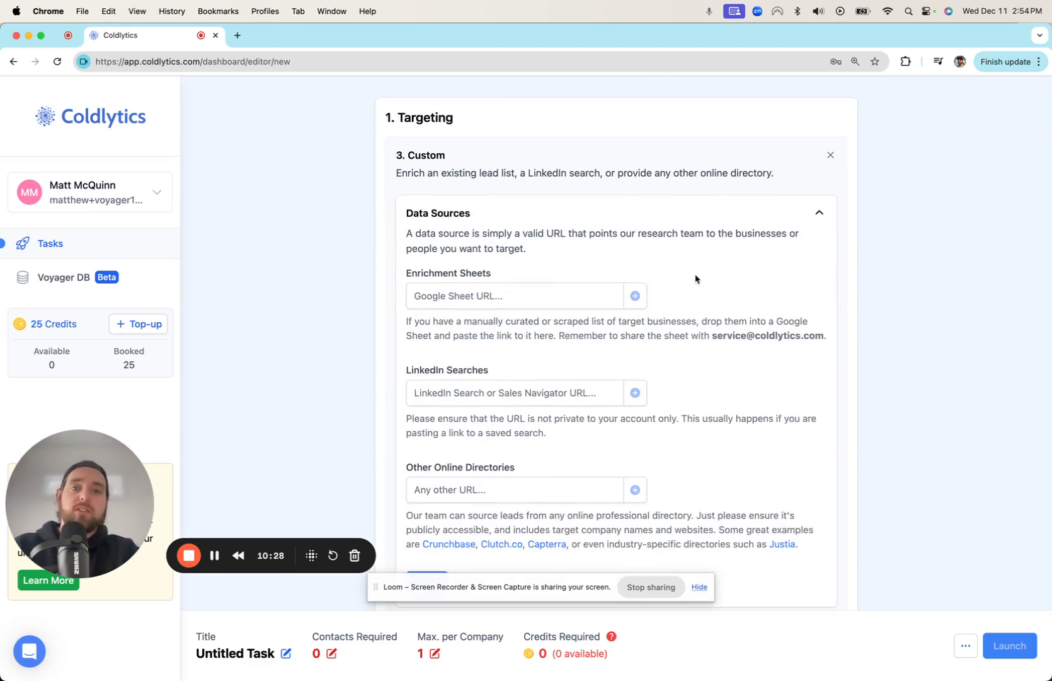
scroll(695, 279, down, 1)
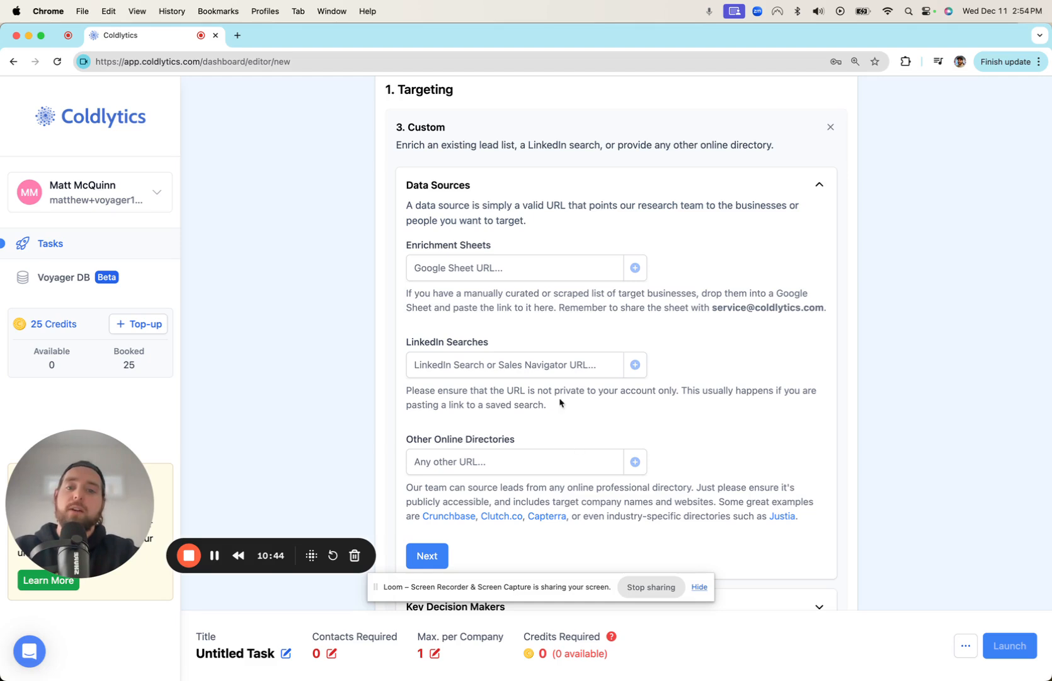
click(556, 364)
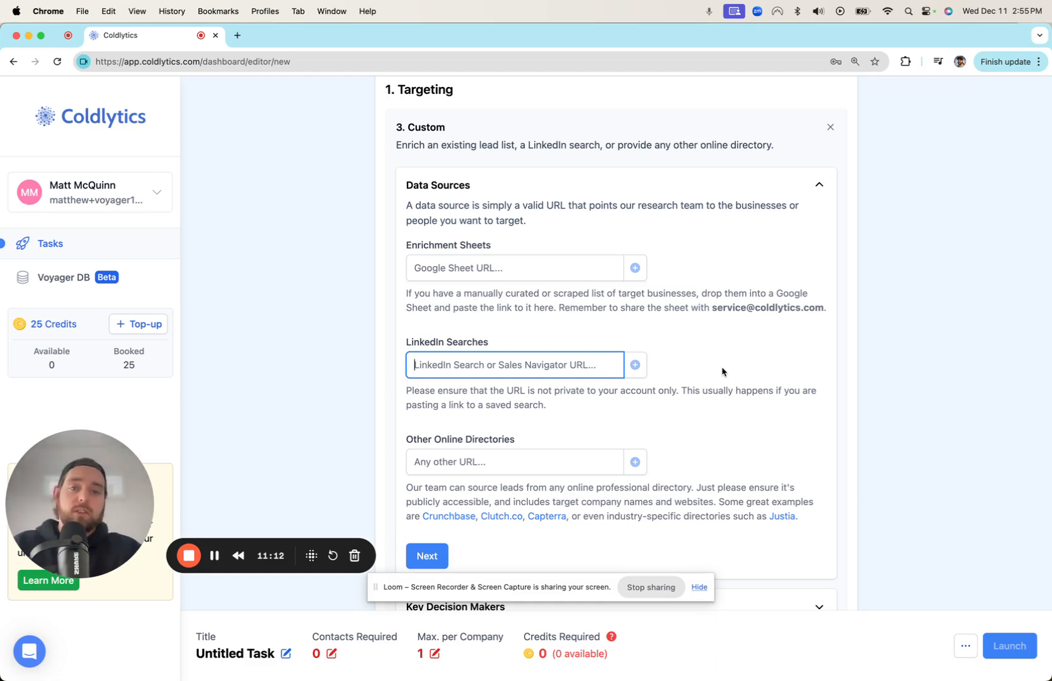
scroll(723, 372, down, 3)
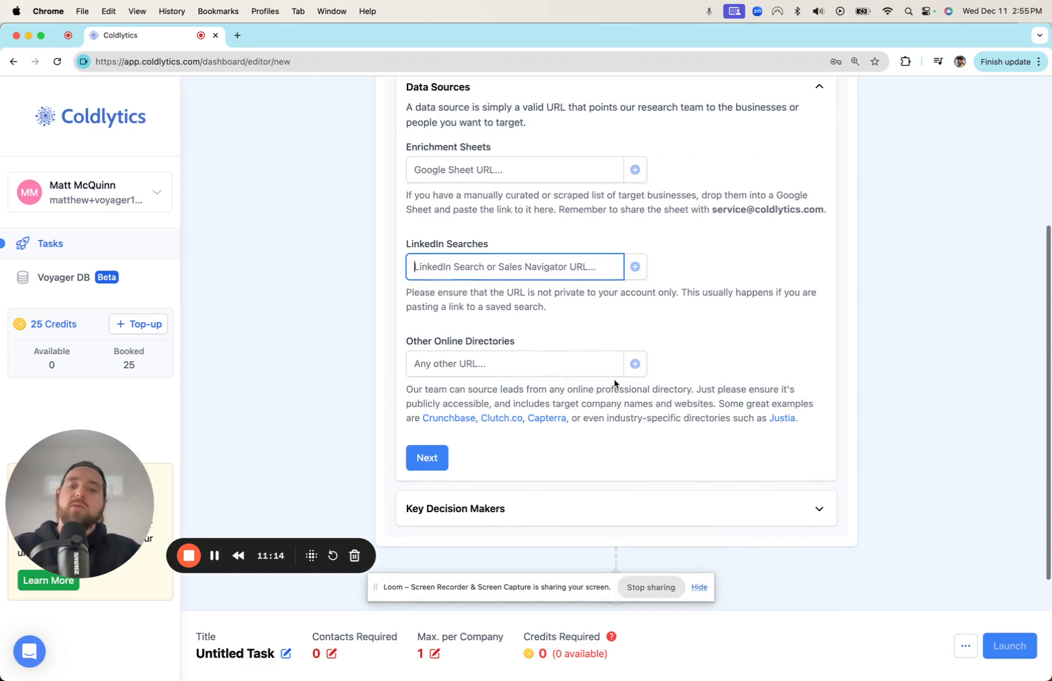
scroll(573, 480, down, 2)
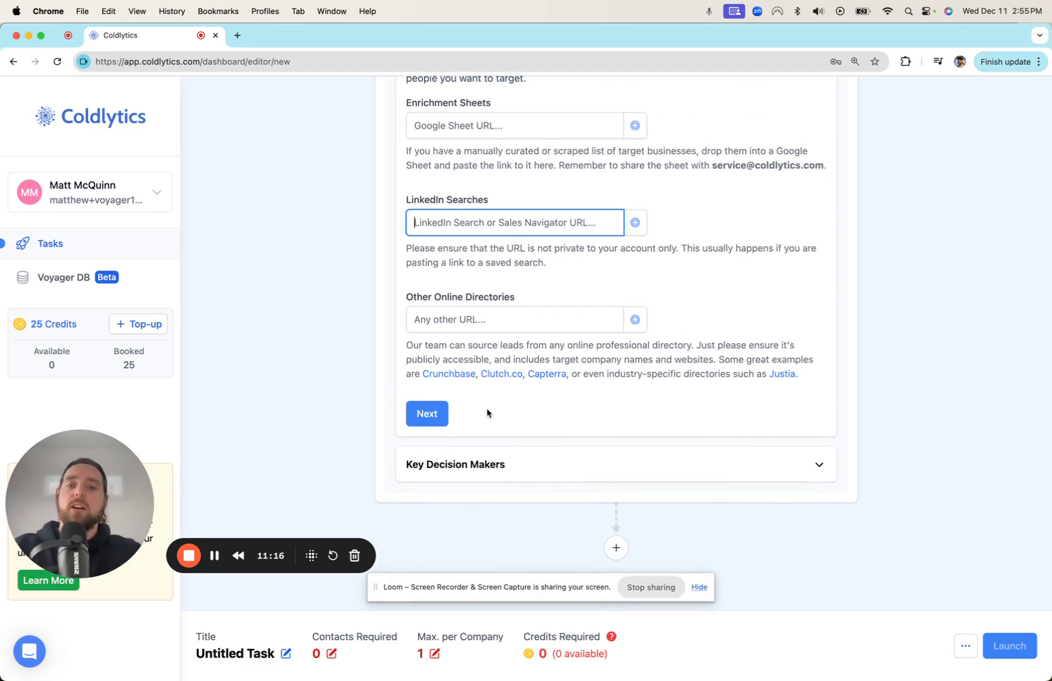
scroll(487, 413, up, 9)
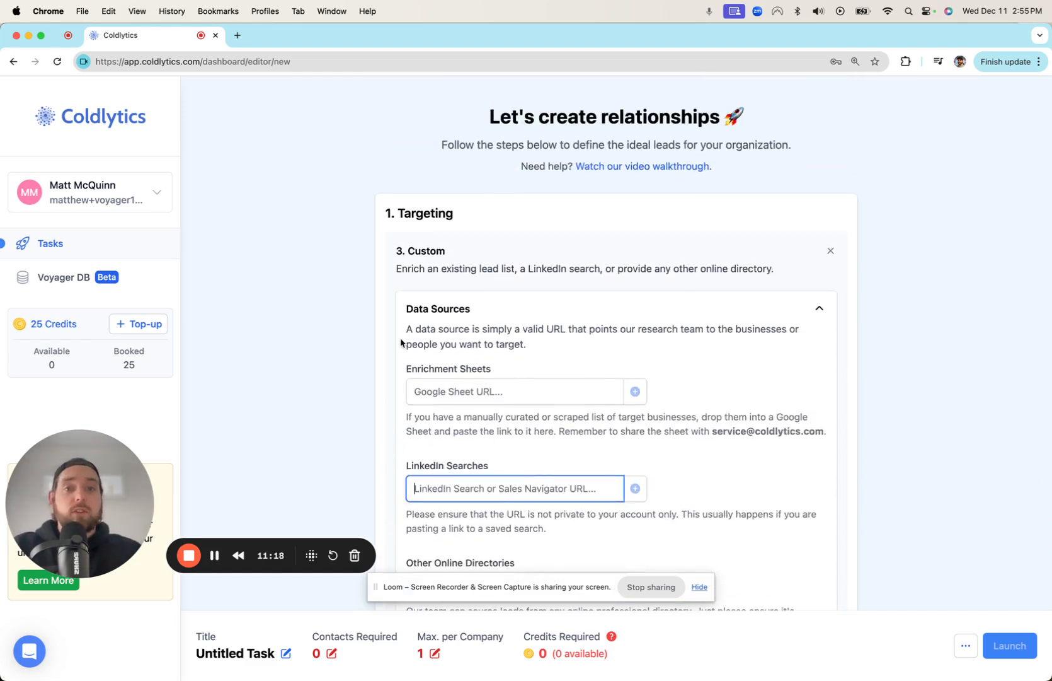